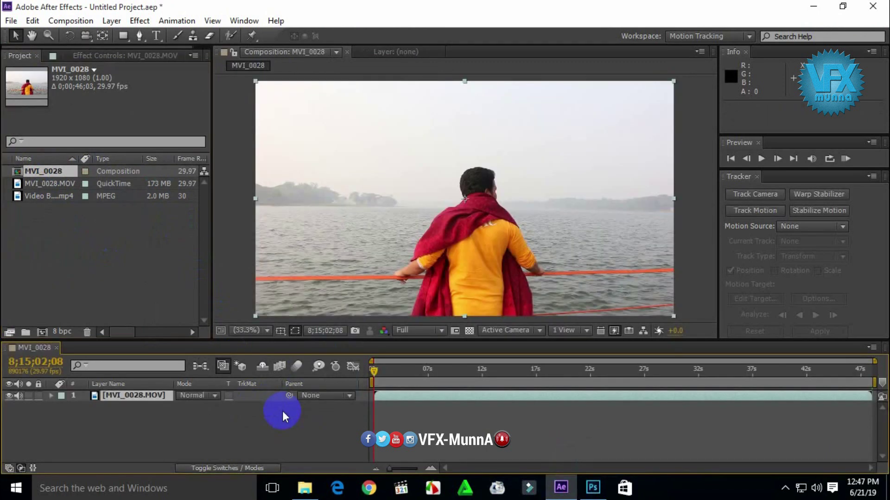
- Set the work area start to about 8;15;10;04, once the passer-by has left the frame
{"action": "left_click_drag", "start_coordinate": [375, 374], "coordinate": [454, 382]}
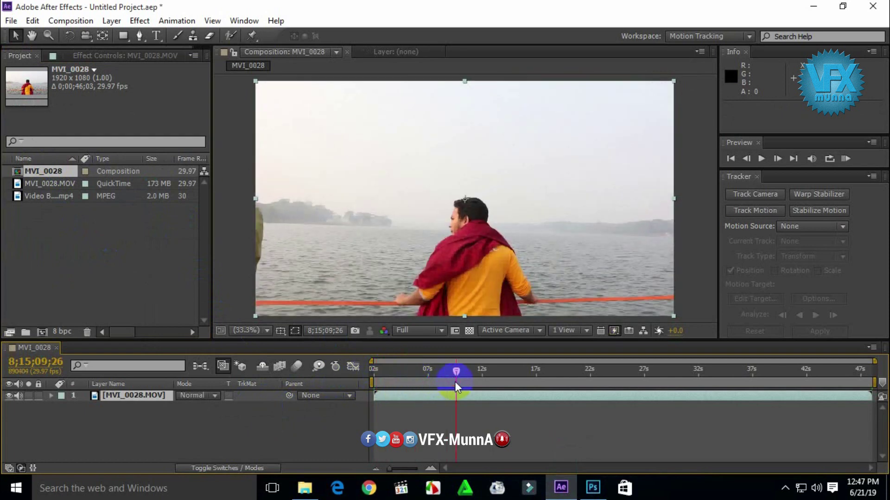
{"action": "left_click", "coordinate": [764, 159]}
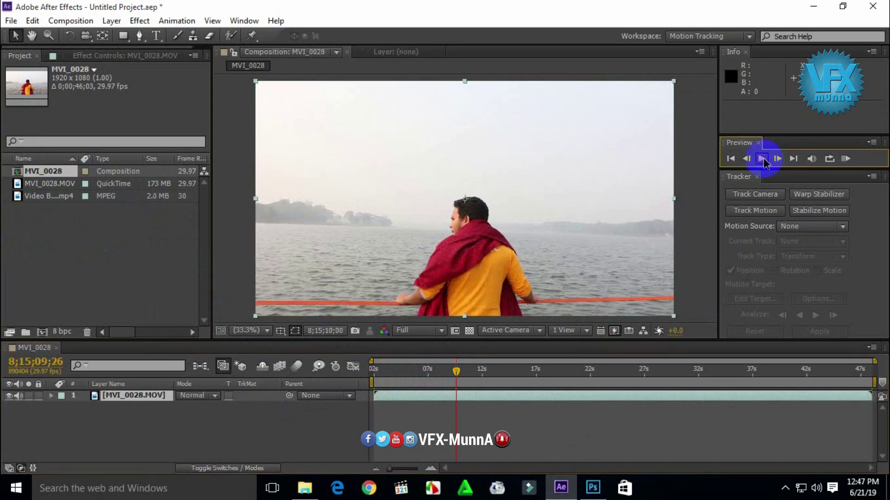
{"action": "left_click", "coordinate": [423, 382]}
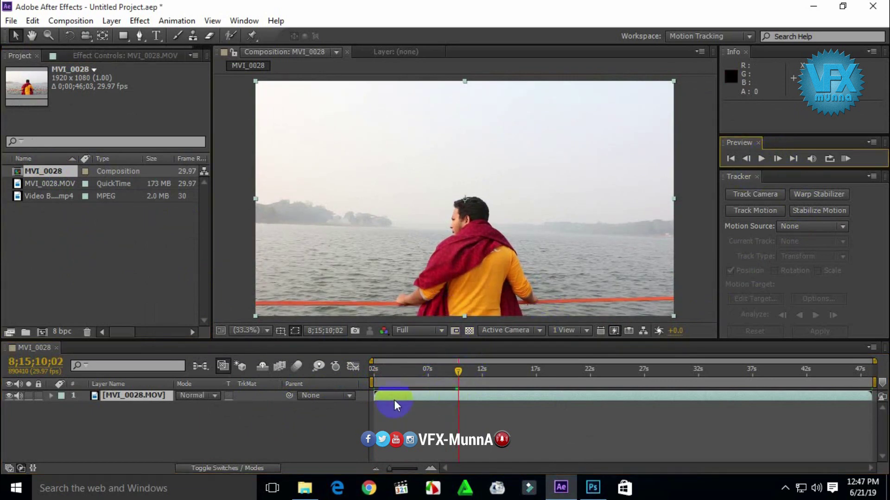
{"action": "left_click_drag", "start_coordinate": [372, 380], "coordinate": [456, 381]}
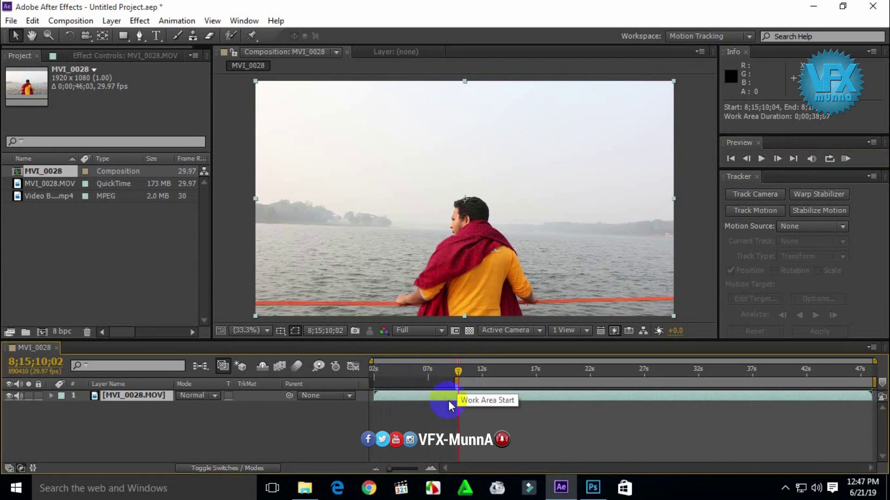
- Set the work area end at about 8;15;17;18 and trim the composition to the work area
{"action": "left_click", "coordinate": [760, 159]}
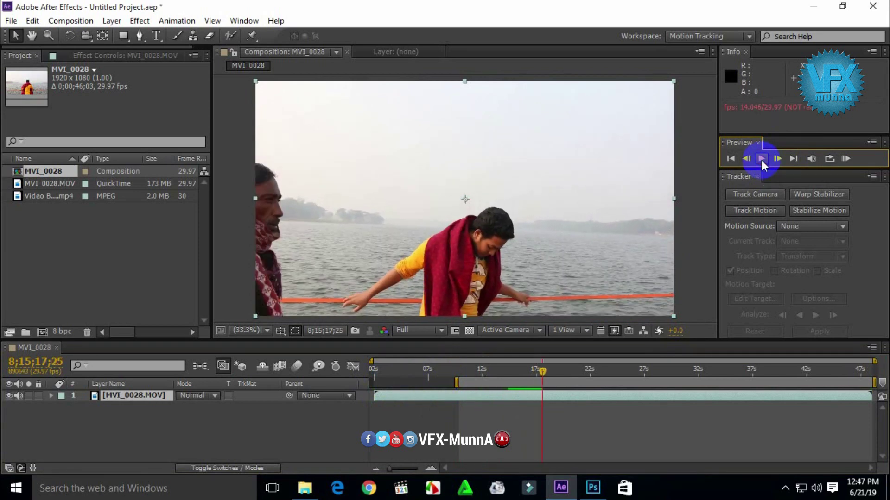
{"action": "left_click", "coordinate": [539, 369]}
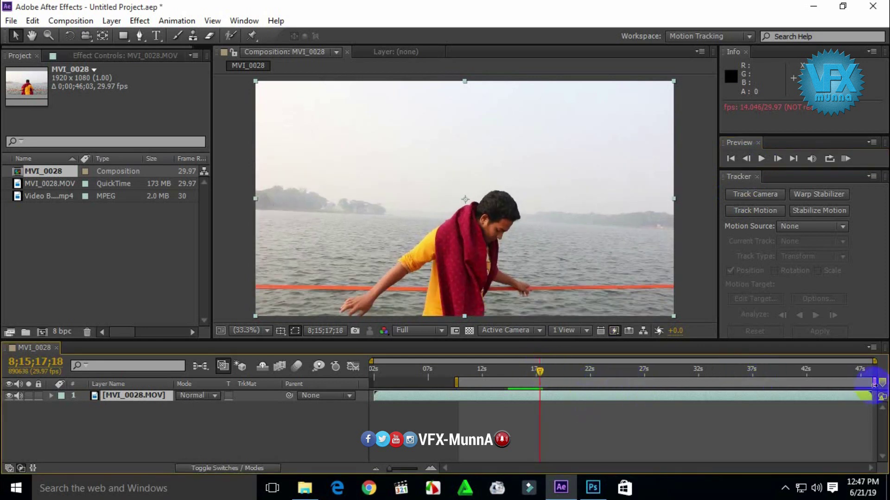
{"action": "left_click_drag", "start_coordinate": [874, 383], "coordinate": [541, 387]}
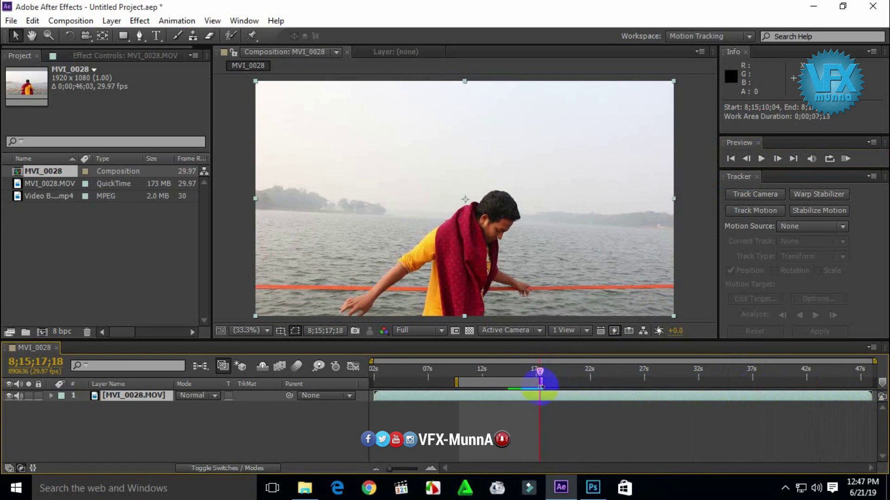
{"action": "right_click", "coordinate": [497, 382]}
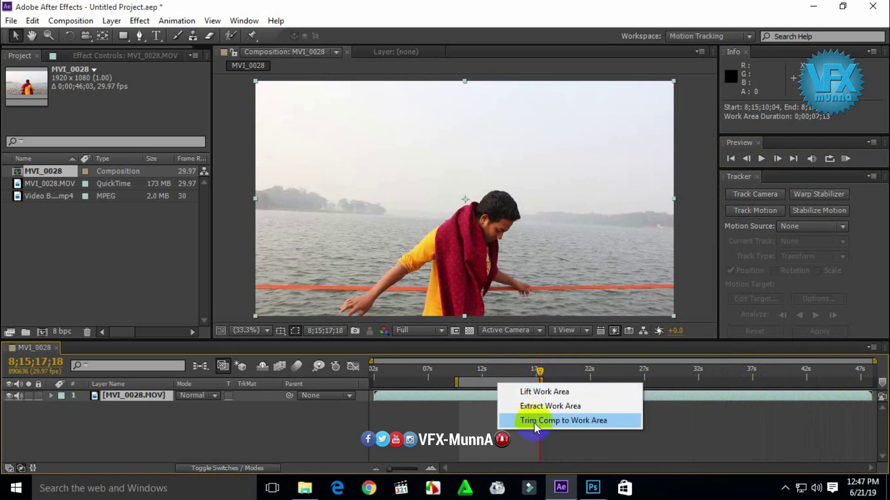
{"action": "left_click", "coordinate": [580, 419]}
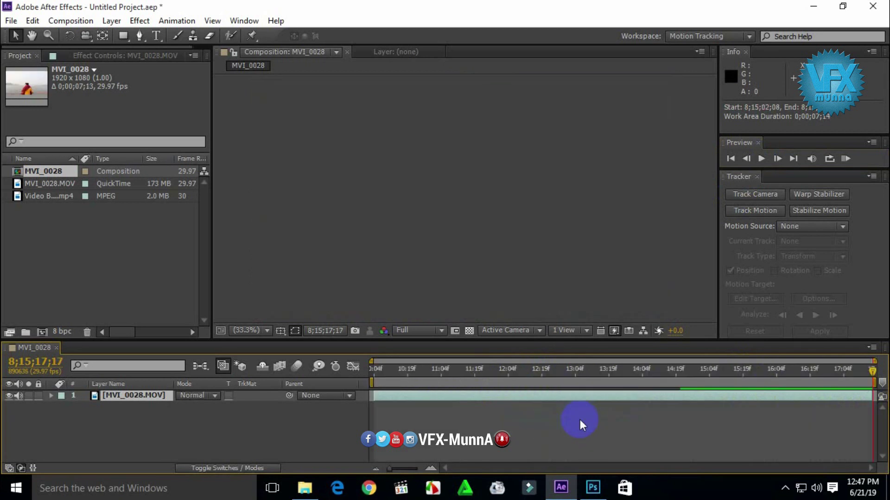
- Return to the composition's first frame and check whether the Tracker panel is enabled
{"action": "left_click_drag", "start_coordinate": [873, 372], "coordinate": [349, 393]}
{"action": "left_click_drag", "start_coordinate": [545, 394], "coordinate": [349, 425]}
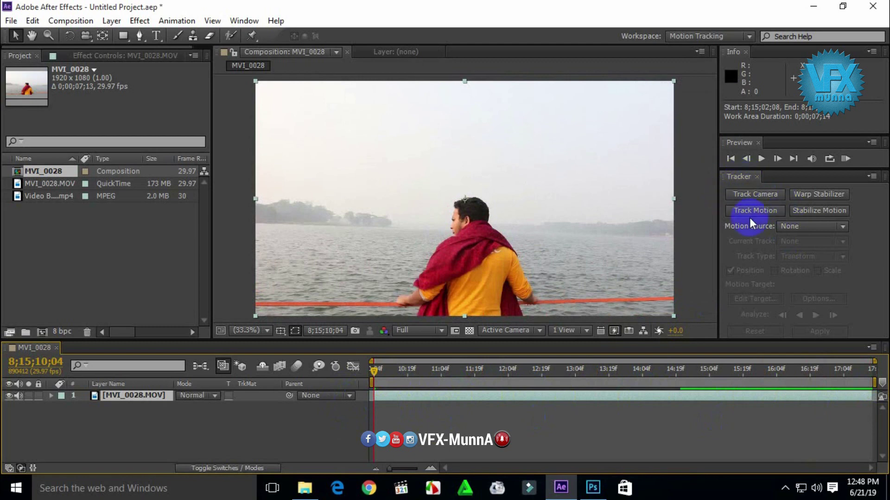
{"action": "left_click", "coordinate": [241, 21]}
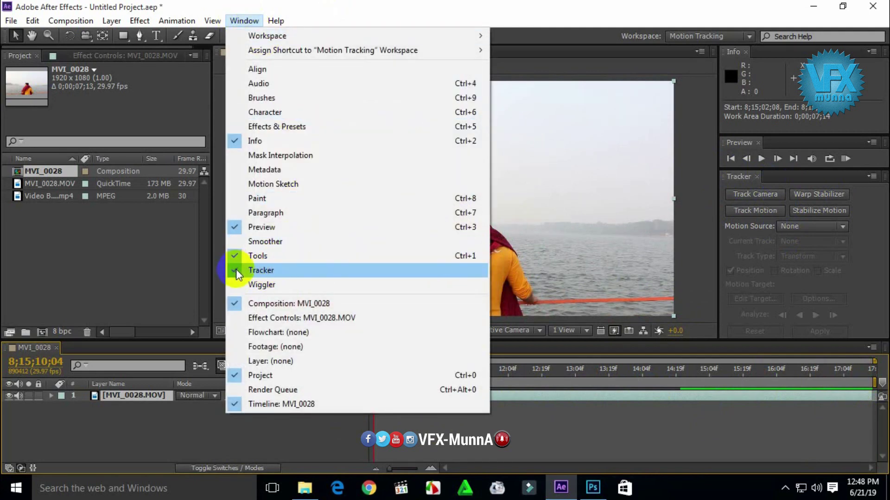
{"action": "left_click", "coordinate": [524, 7]}
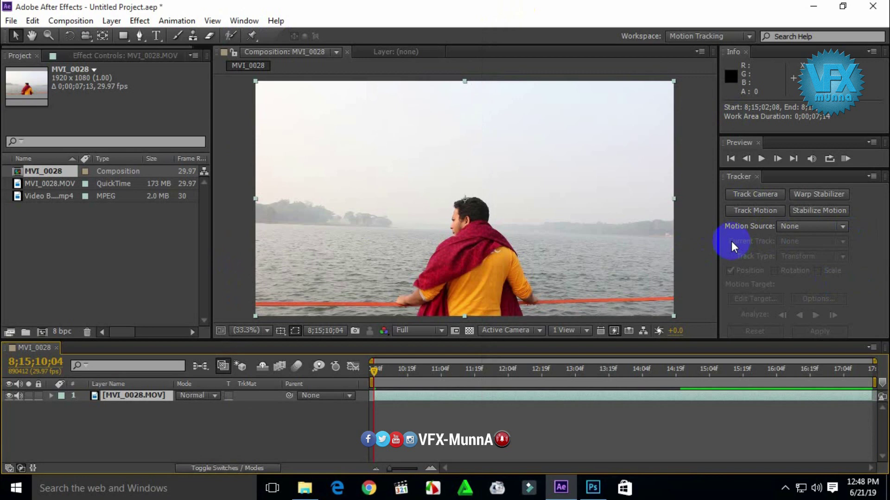
- Preview the trimmed clip and return to its first frame at 8;15;10;04
{"action": "left_click", "coordinate": [762, 159]}
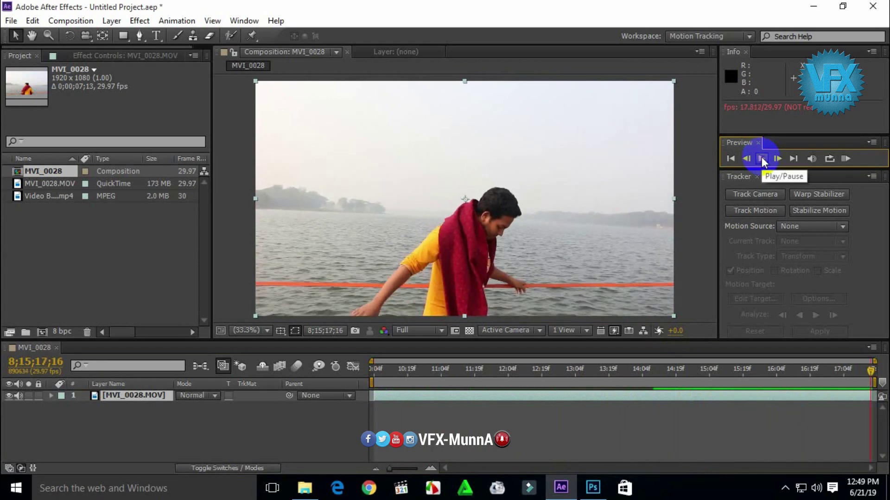
{"action": "left_click", "coordinate": [762, 159]}
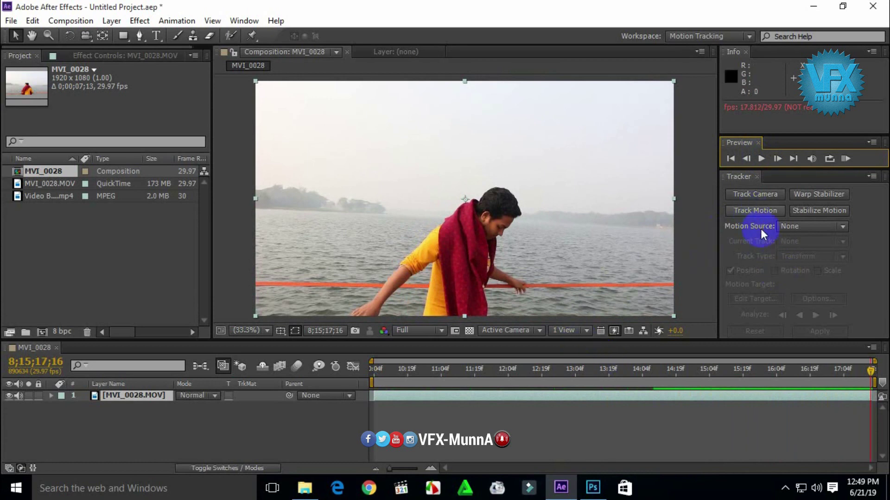
{"action": "left_click_drag", "start_coordinate": [844, 370], "coordinate": [321, 393]}
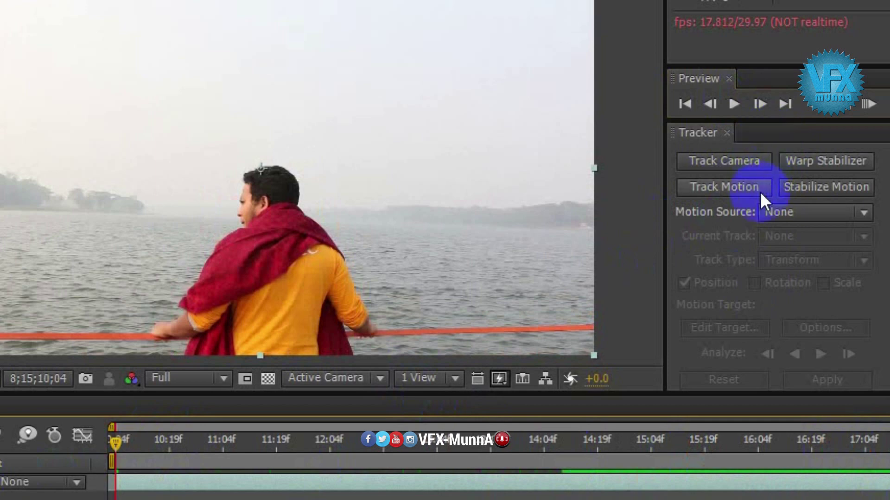
- Start Track Motion on the MVI_0028.MOV layer and place Track Point 1 on the trees along the left shoreline
{"action": "left_click", "coordinate": [724, 186]}
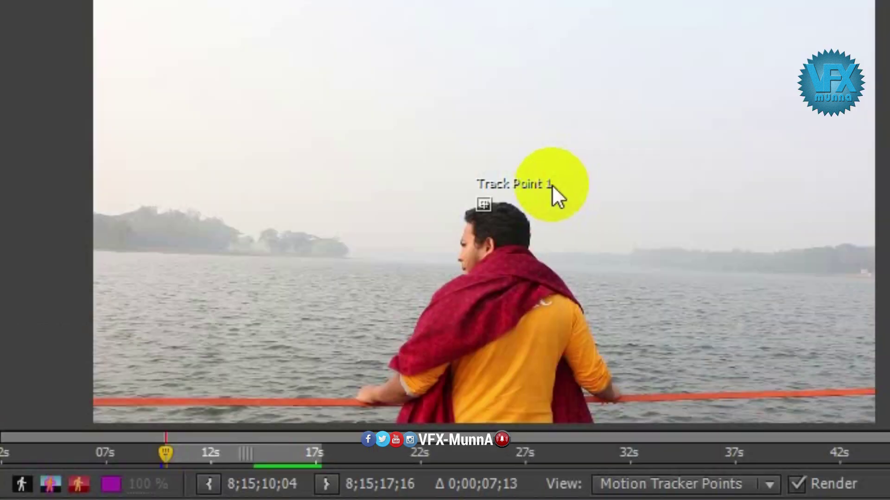
{"action": "left_click_drag", "start_coordinate": [510, 206], "coordinate": [486, 204]}
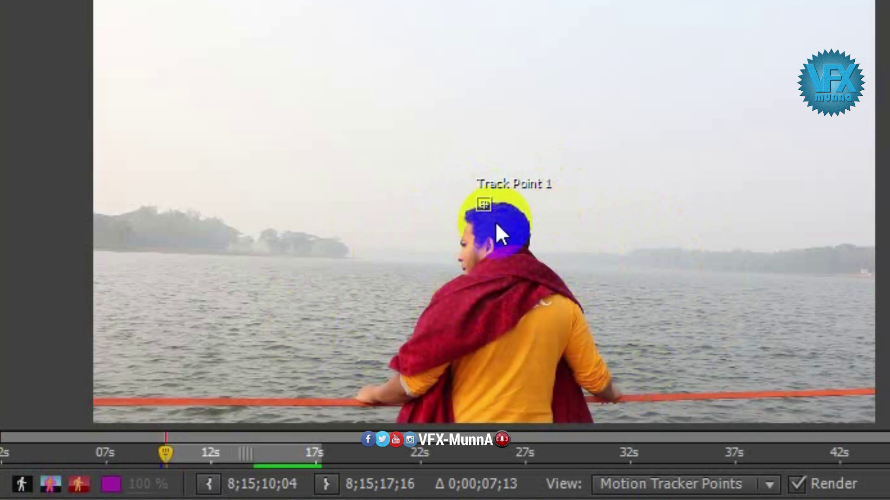
{"action": "left_click_drag", "start_coordinate": [486, 244], "coordinate": [488, 203]}
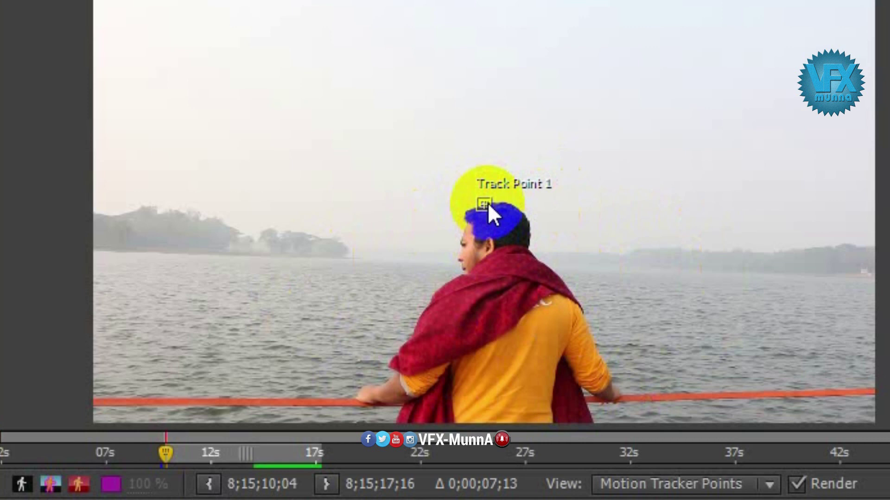
{"action": "left_click_drag", "start_coordinate": [488, 204], "coordinate": [157, 226]}
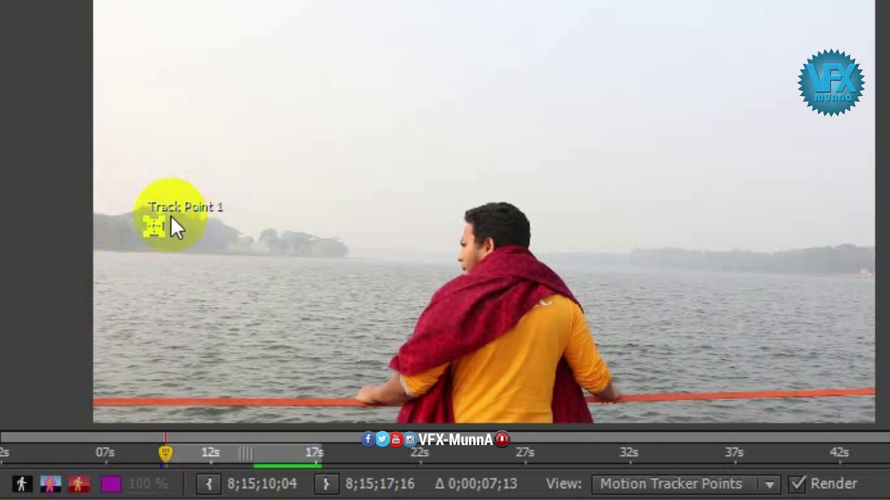
- Enlarge the feature and search regions of Track Point 1 around the shoreline trees
{"action": "mouse_move", "coordinate": [165, 219]}
{"action": "left_mouse_down"}
{"action": "mouse_move", "coordinate": [183, 209]}
{"action": "mouse_move", "coordinate": [166, 232]}
{"action": "left_mouse_up"}
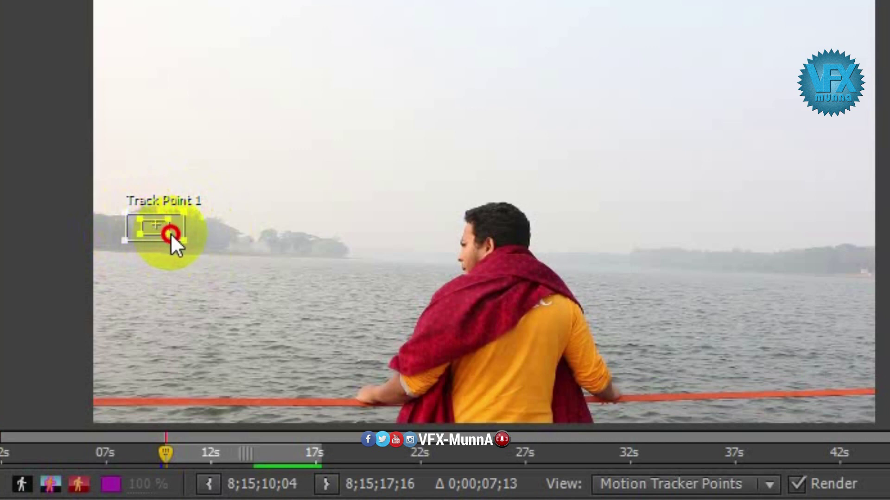
{"action": "left_click_drag", "start_coordinate": [170, 233], "coordinate": [171, 229]}
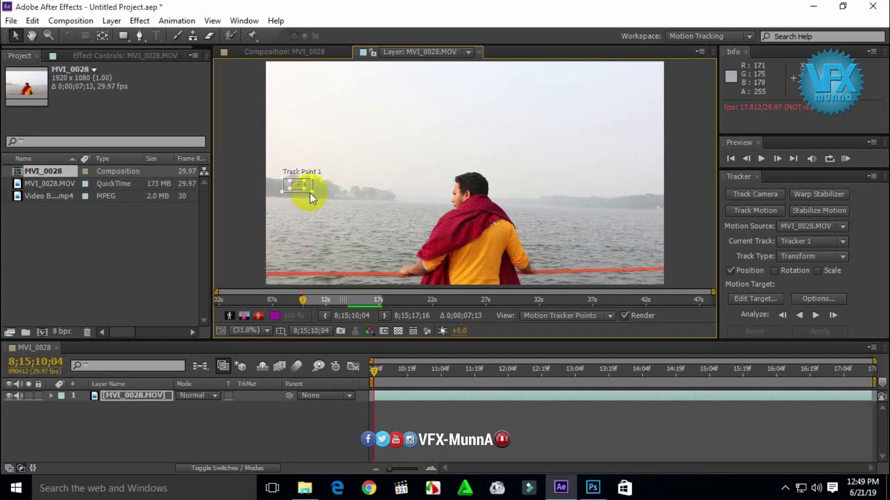
{"action": "left_click_drag", "start_coordinate": [179, 242], "coordinate": [184, 241]}
{"action": "left_click_drag", "start_coordinate": [312, 193], "coordinate": [312, 196]}
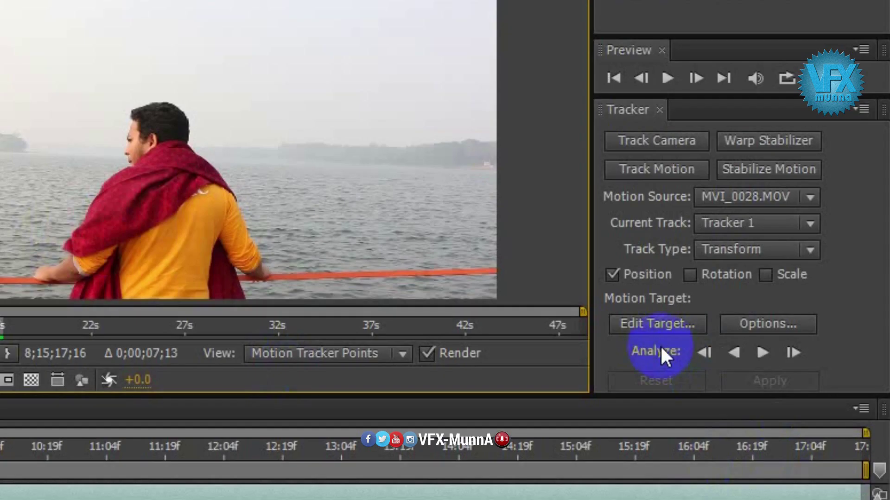
- Analyze Track Point 1 forward to the end of the clip and inspect its motion path up close
{"action": "left_click", "coordinate": [761, 351]}
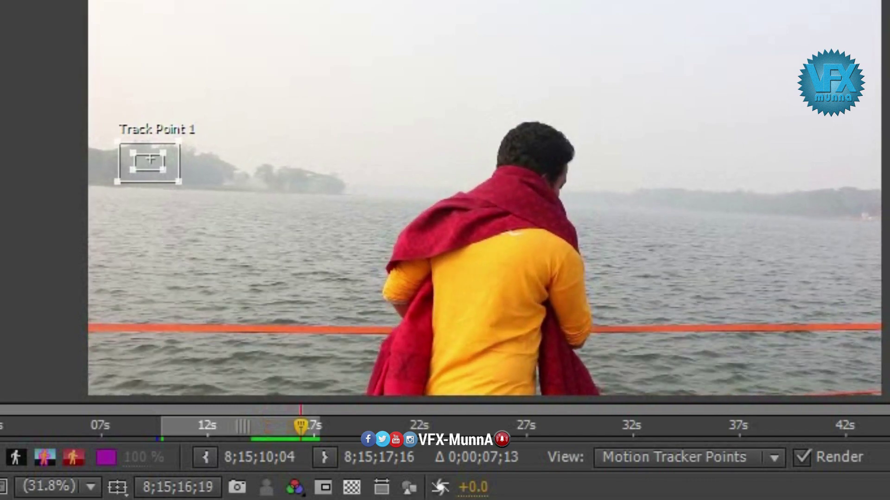
{"action": "left_click", "coordinate": [817, 317]}
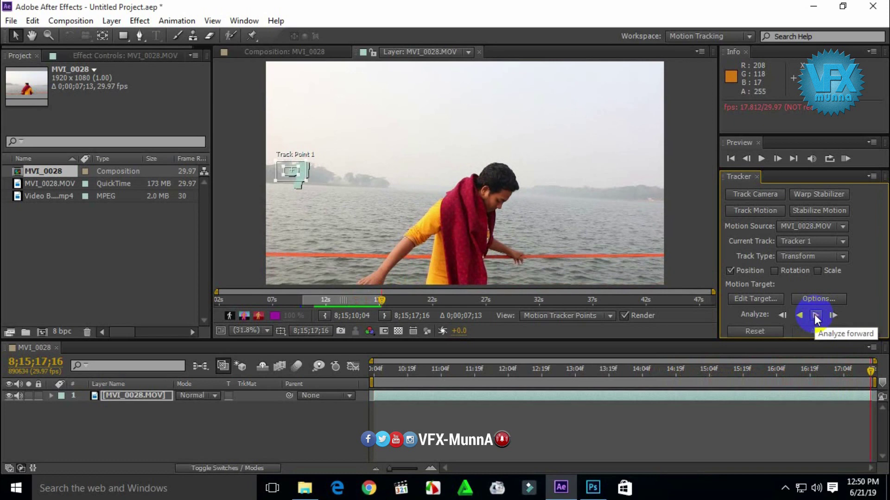
{"action": "scroll", "coordinate": [494, 170], "scroll_direction": "up", "scroll_amount": 5}
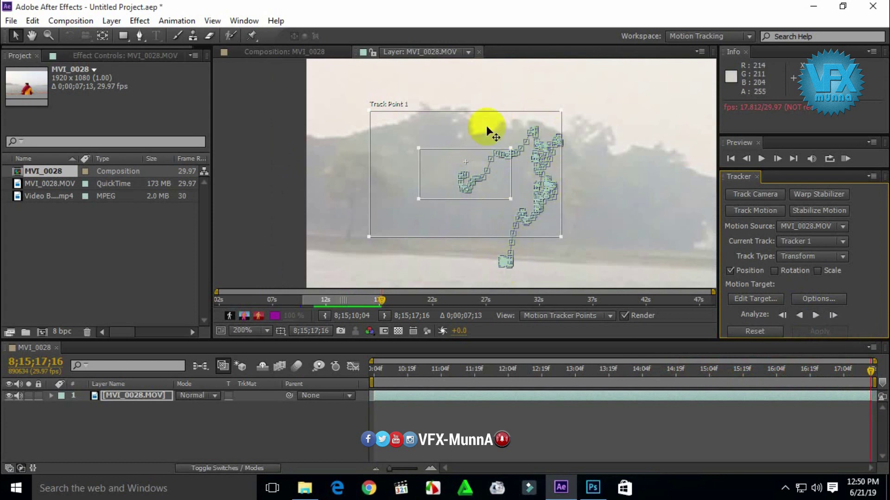
{"action": "key", "text": "comma"}
{"action": "key", "text": "comma"}
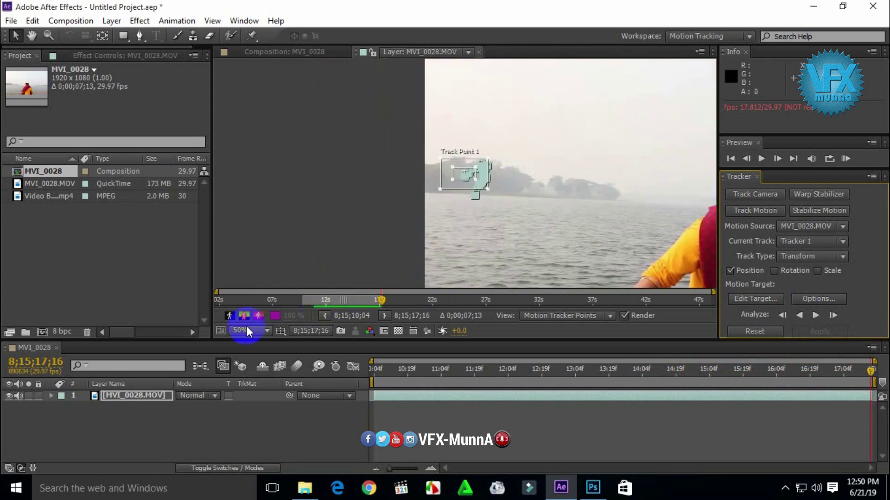
{"action": "left_click", "coordinate": [246, 330]}
{"action": "left_click", "coordinate": [269, 95]}
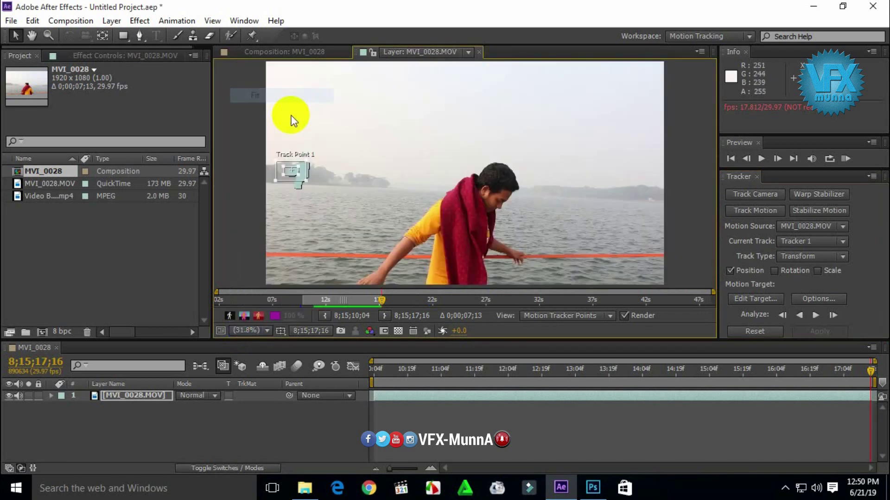
- Rename the MVI_0028.MOV footage layer as v1
{"action": "right_click", "coordinate": [140, 396]}
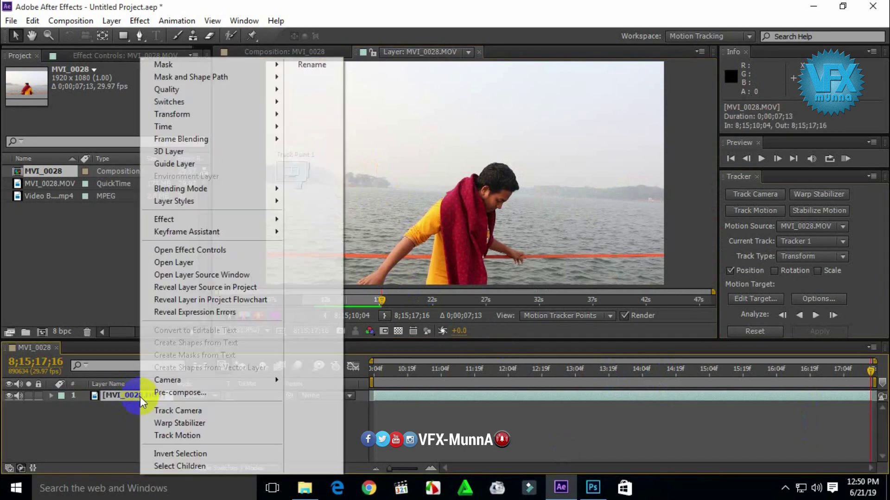
{"action": "left_click", "coordinate": [314, 65]}
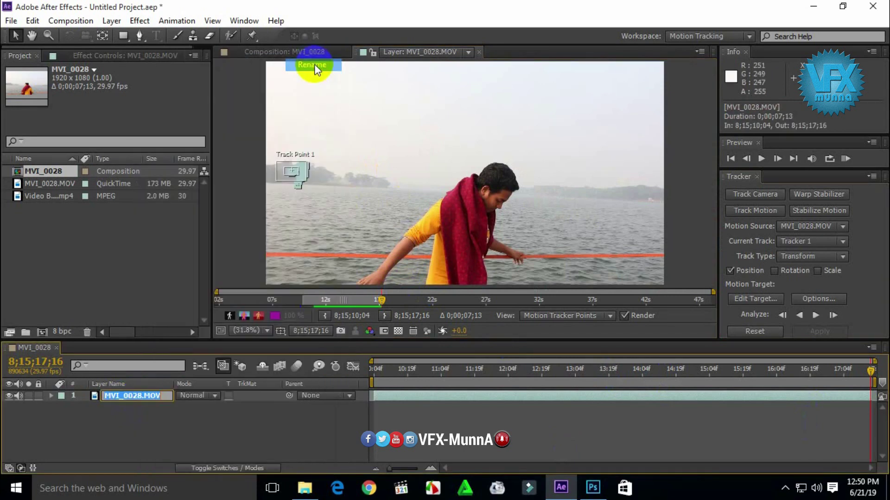
{"action": "type", "text": "v1"}
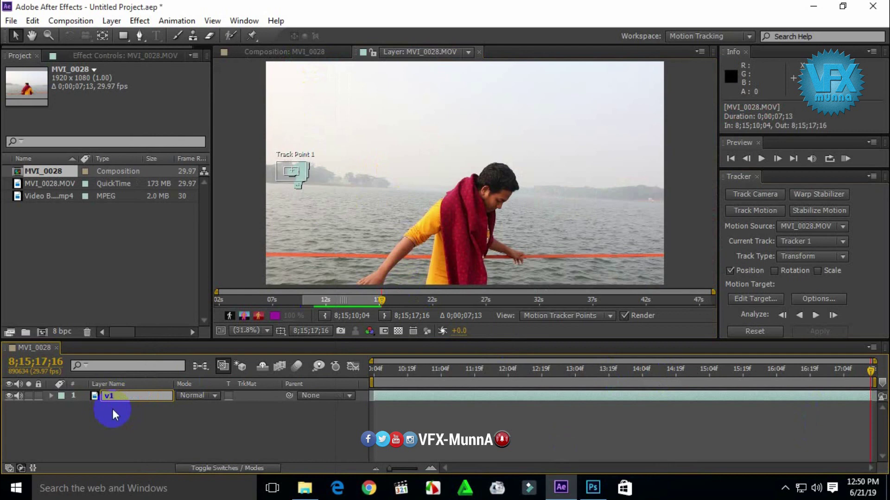
{"action": "left_click", "coordinate": [129, 414]}
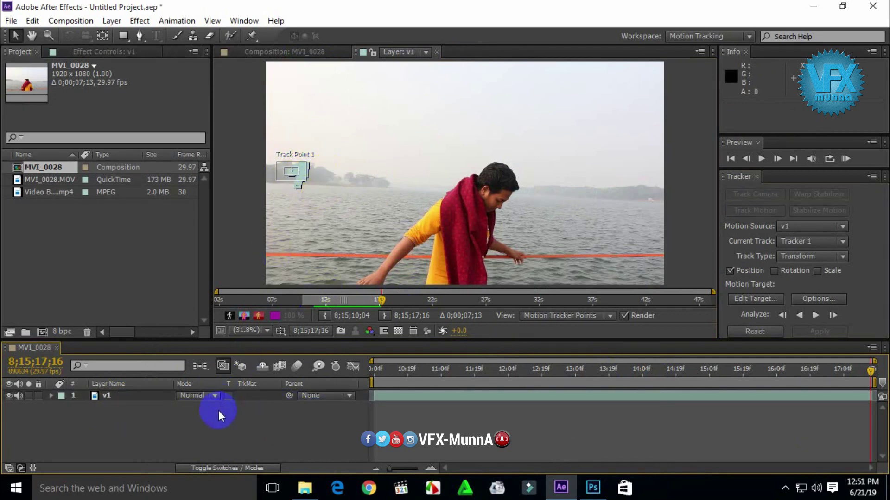
- Add a null object layer above v1 in the MVI_0028 composition
{"action": "right_click", "coordinate": [244, 423]}
{"action": "mouse_move", "coordinate": [290, 285]}
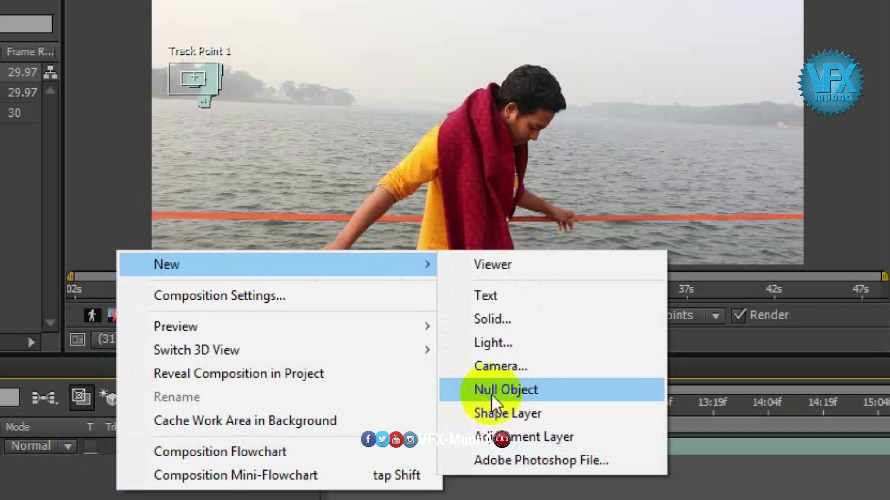
{"action": "left_click", "coordinate": [491, 394]}
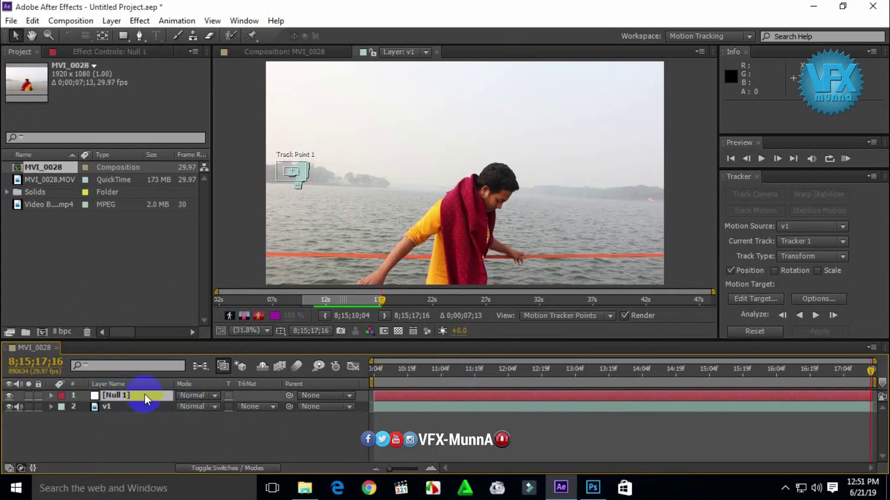
- Rename the null object layer as "takck pp"
{"action": "right_click", "coordinate": [145, 398]}
{"action": "left_click", "coordinate": [319, 66]}
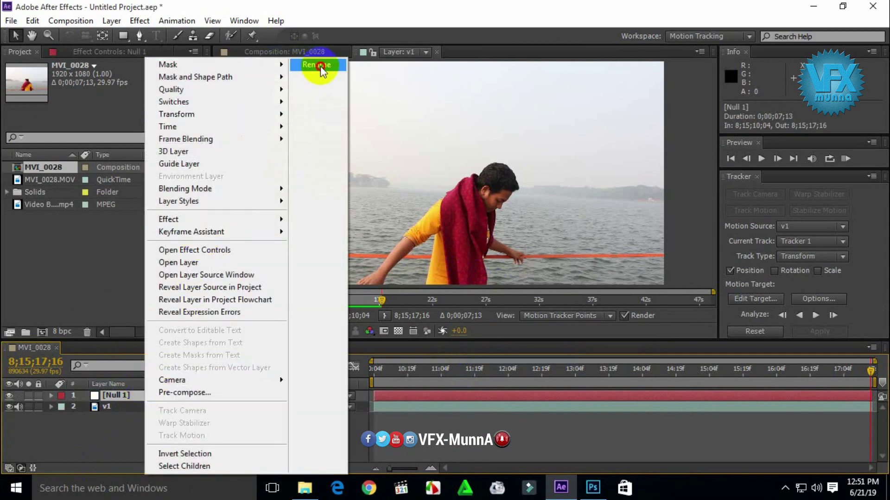
{"action": "type", "text": "tak"}
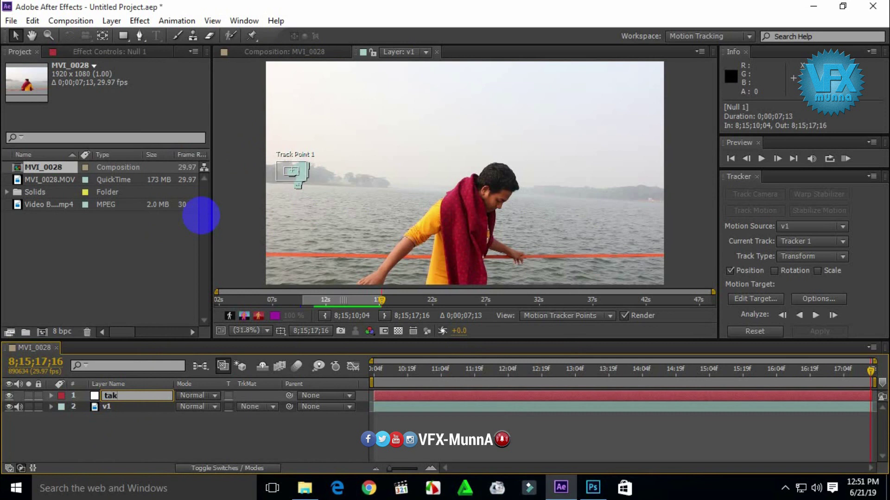
{"action": "type", "text": "a"}
{"action": "key", "text": "BackSpace"}
{"action": "type", "text": "ck"}
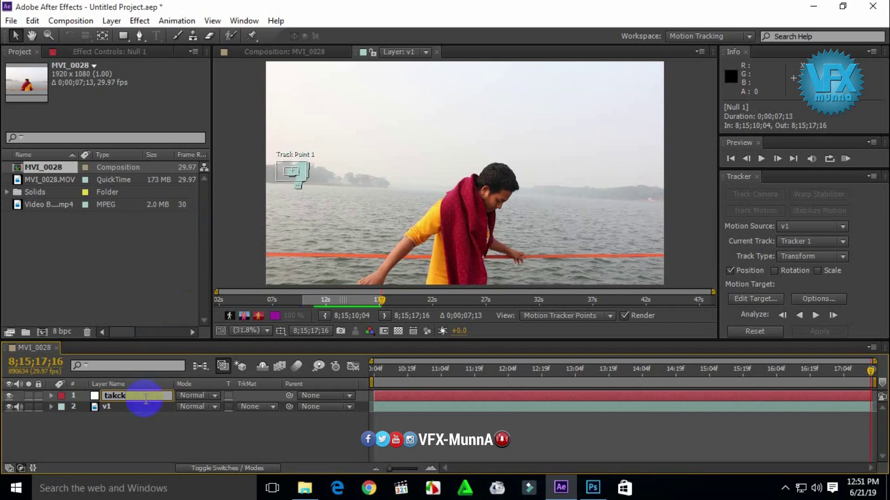
{"action": "type", "text": " pp"}
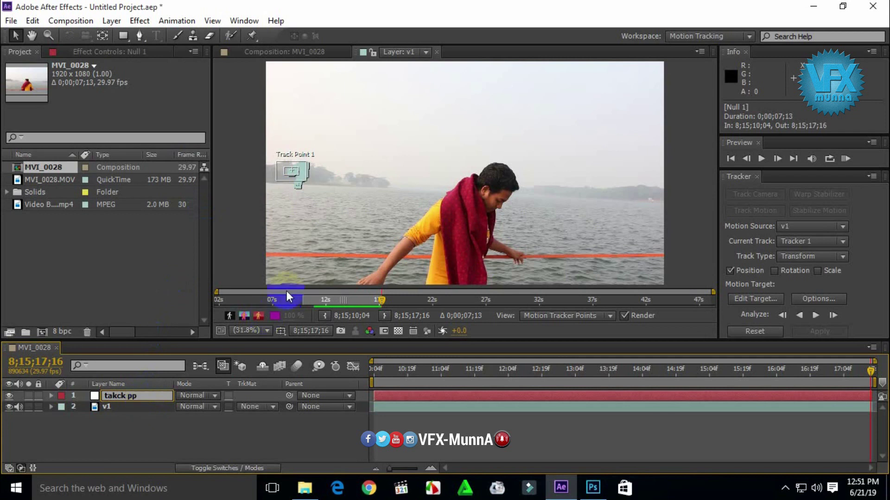
{"action": "left_click", "coordinate": [237, 428]}
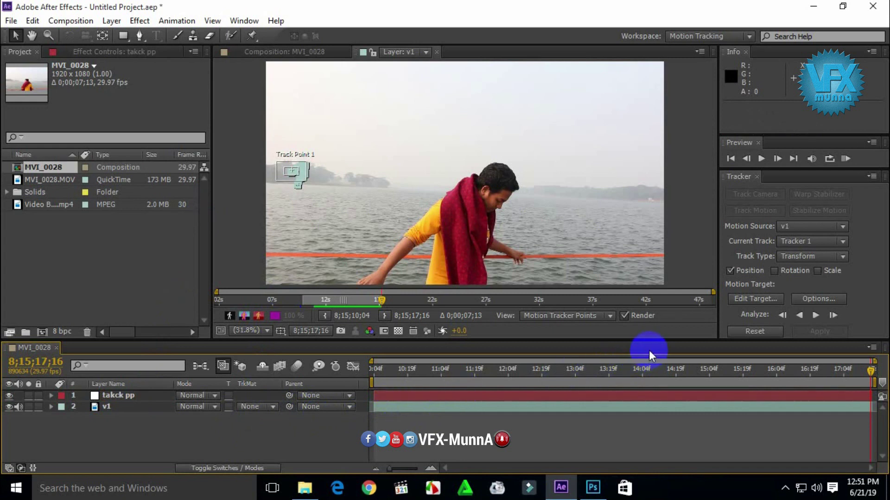
- With v1 as motion source and Tracker 1 as current track, set the takck pp layer as the motion target
{"action": "left_click_drag", "start_coordinate": [646, 341], "coordinate": [637, 362]}
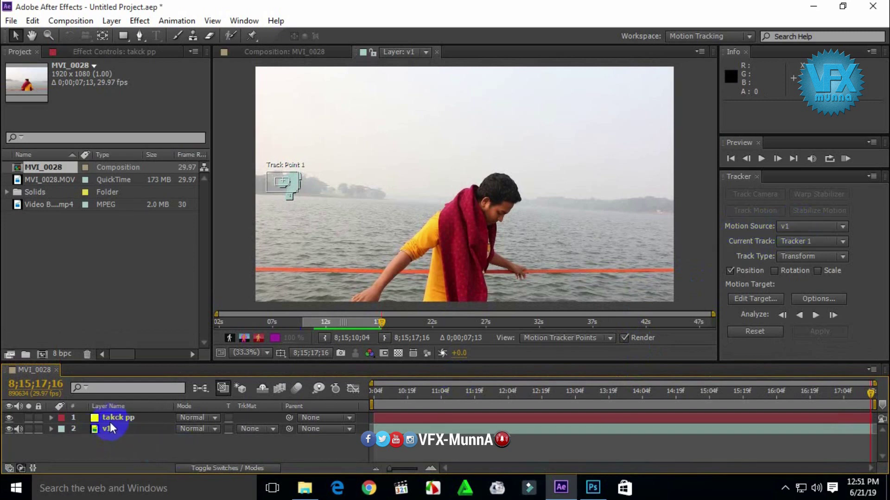
{"action": "left_click", "coordinate": [808, 224]}
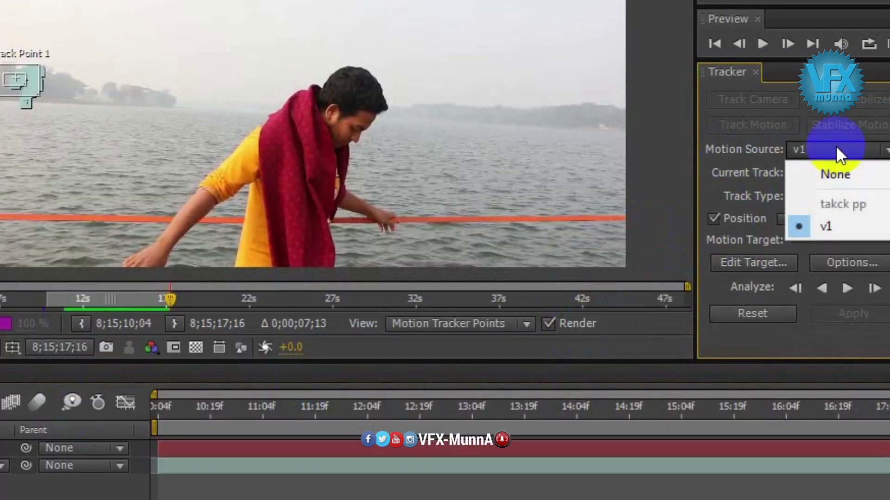
{"action": "left_click", "coordinate": [804, 278]}
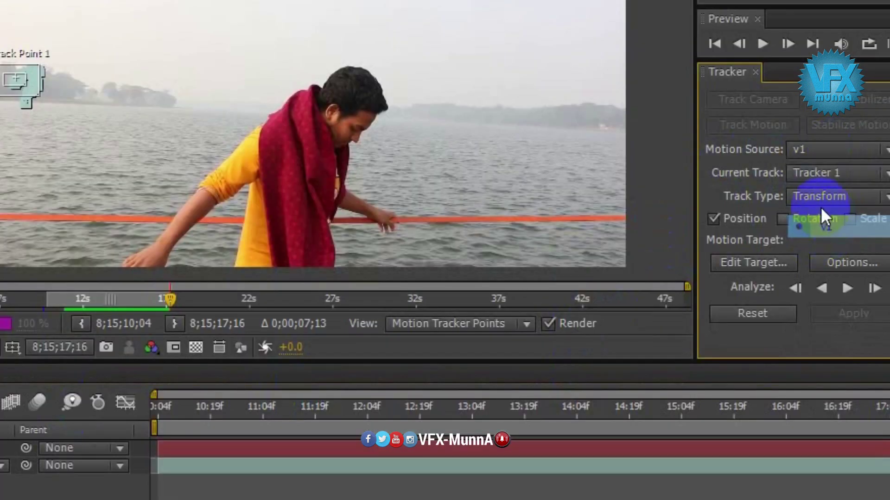
{"action": "left_click", "coordinate": [832, 171]}
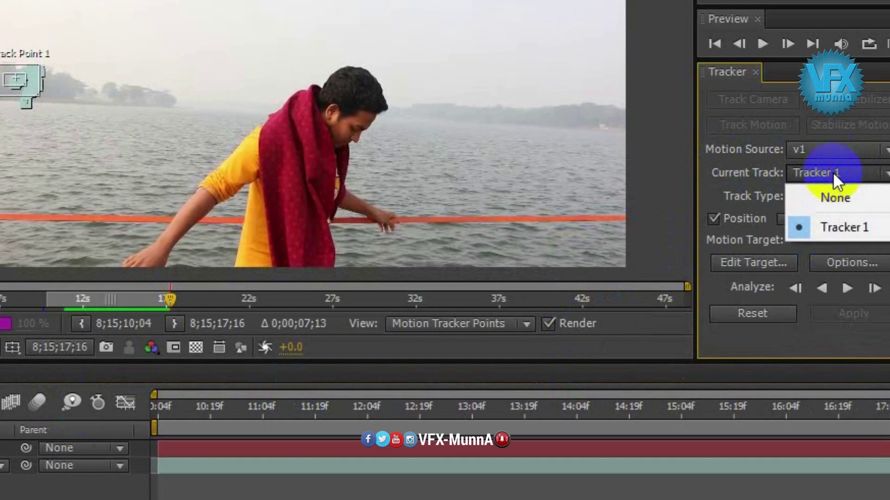
{"action": "left_click", "coordinate": [842, 230]}
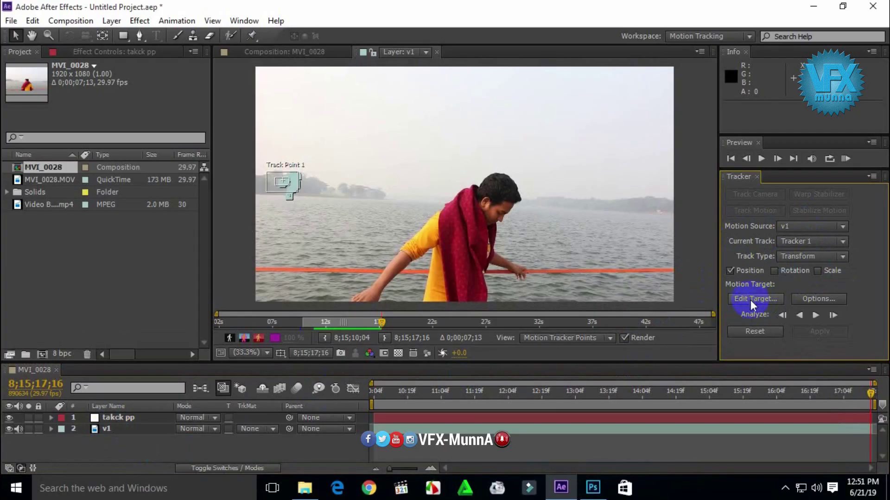
{"action": "left_click", "coordinate": [750, 299]}
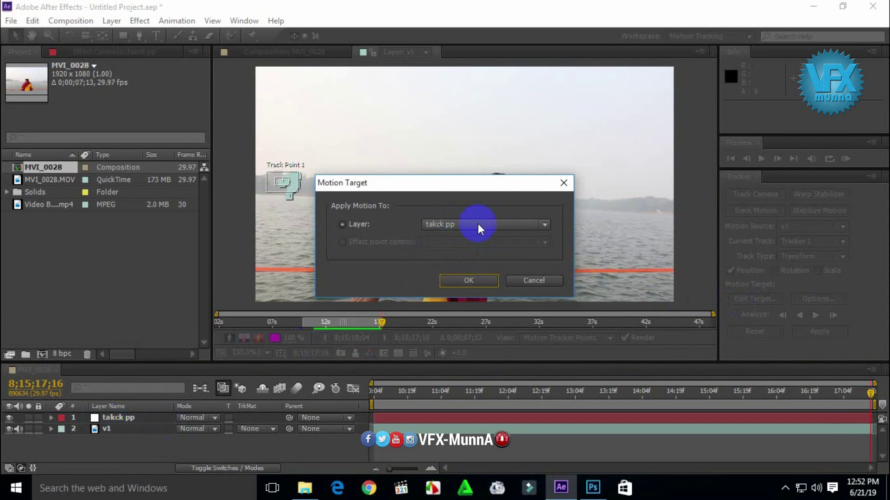
{"action": "left_click", "coordinate": [469, 280]}
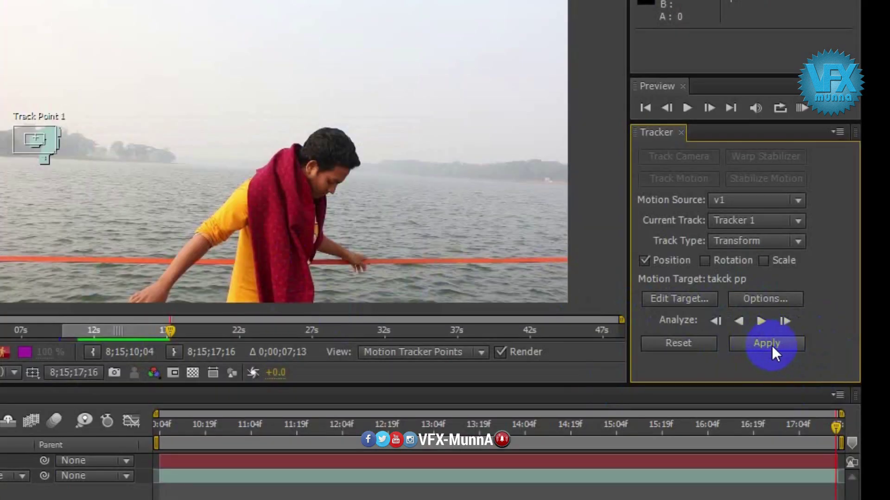
- Apply the tracking data to the takck pp null in both X and Y dimensions
{"action": "left_click", "coordinate": [772, 345]}
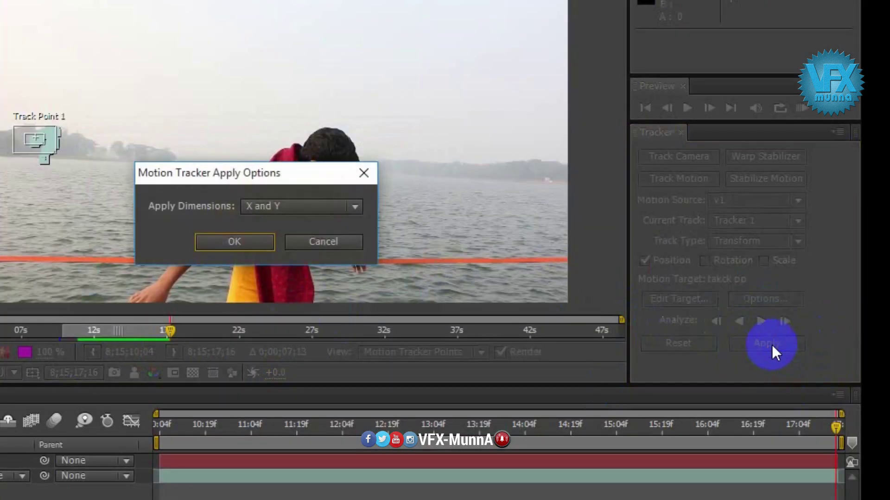
{"action": "left_click", "coordinate": [278, 206]}
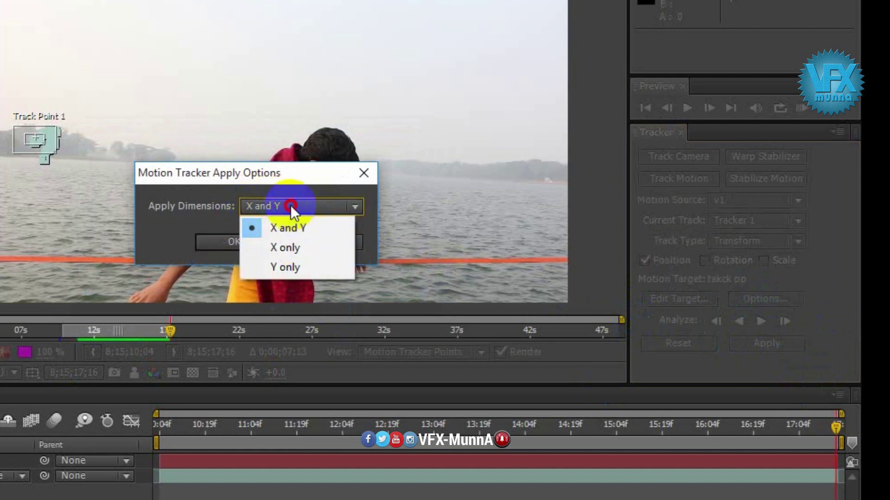
{"action": "left_click", "coordinate": [290, 206]}
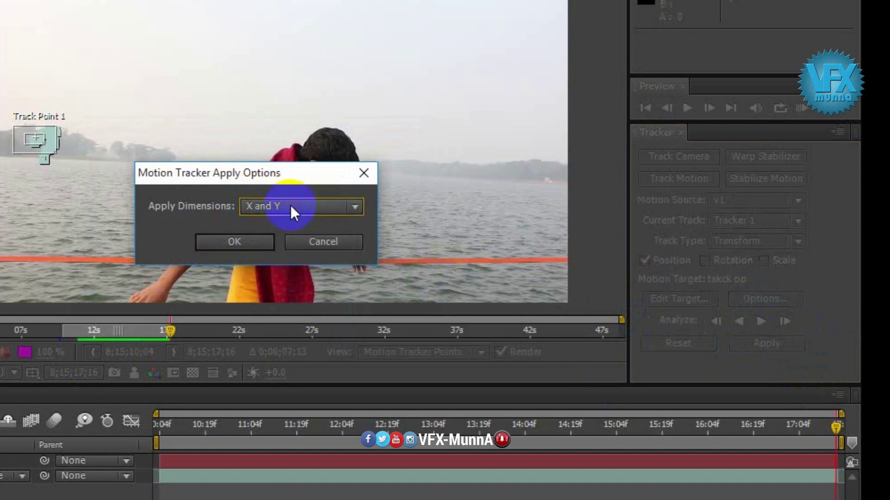
{"action": "left_click", "coordinate": [232, 241]}
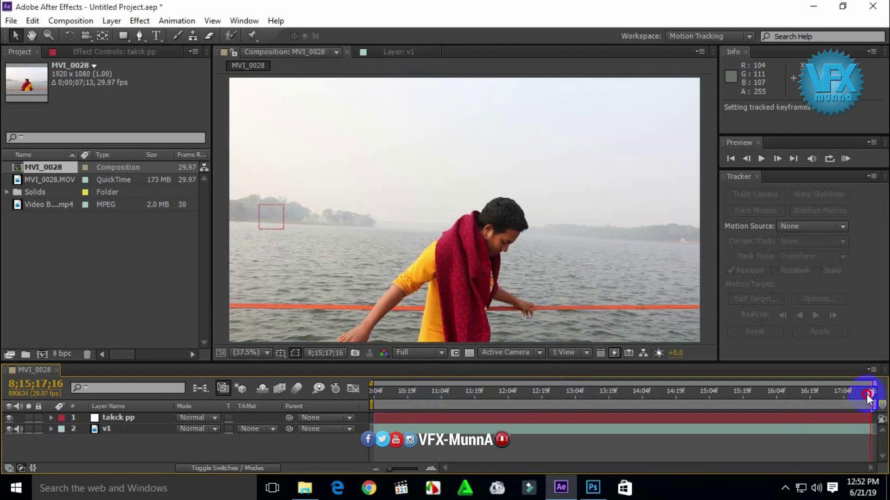
- Scrub back to the start of the clip and examine the motion path of the takck pp null
{"action": "left_click_drag", "start_coordinate": [832, 423], "coordinate": [360, 416]}
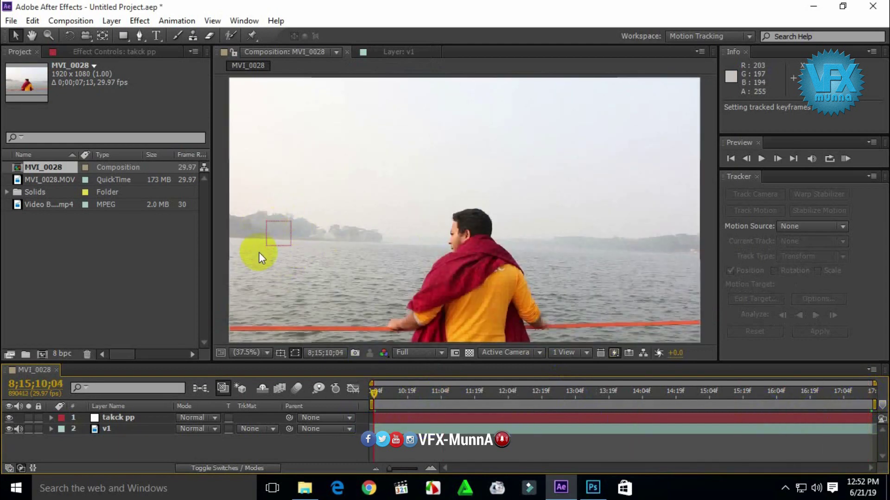
{"action": "left_click", "coordinate": [421, 418]}
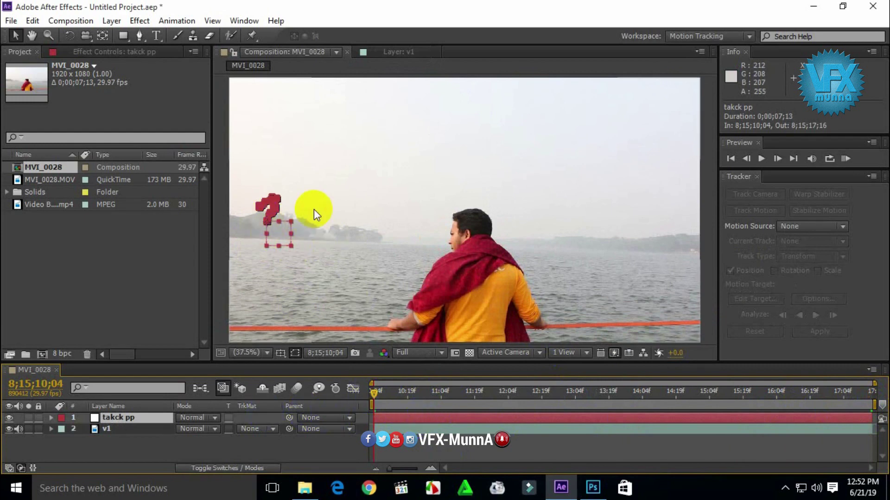
{"action": "left_click", "coordinate": [443, 419]}
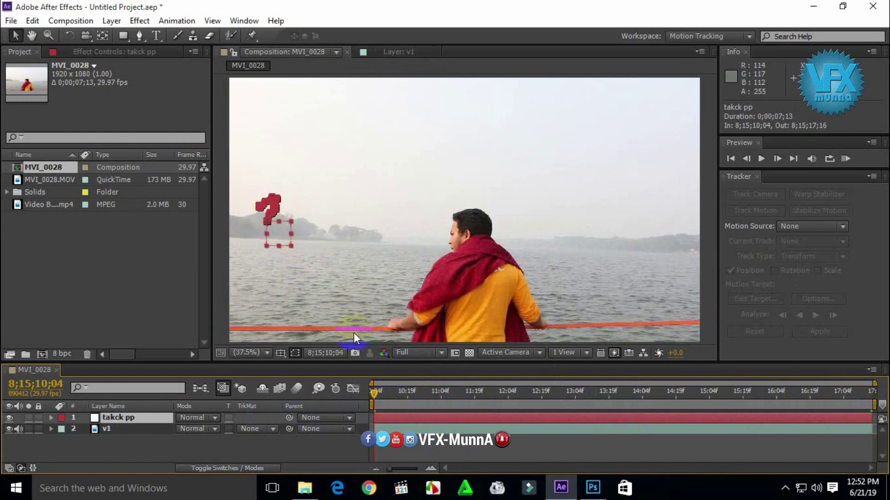
- Duplicate the v1 footage layer
{"action": "key", "text": "ctrl+Down"}
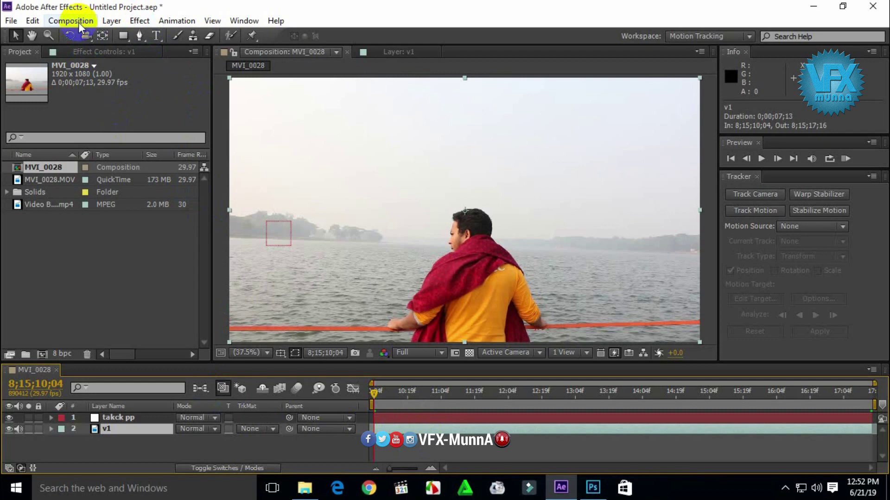
{"action": "left_click", "coordinate": [35, 22]}
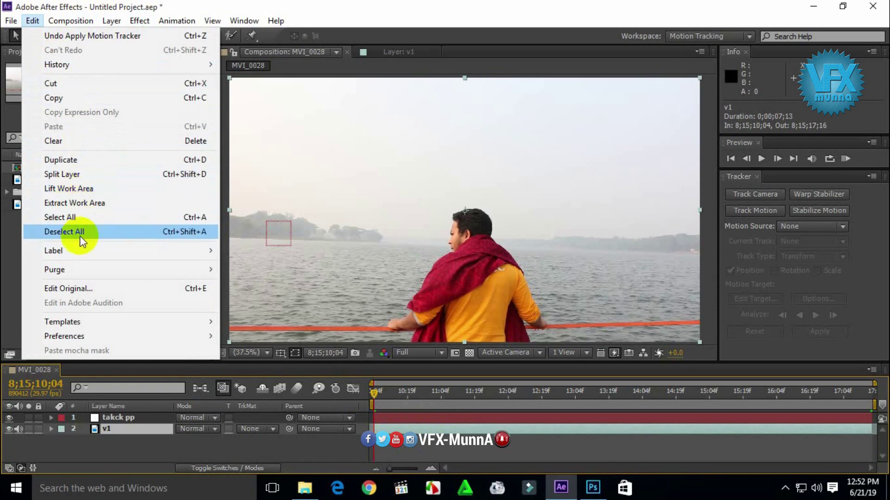
{"action": "left_click", "coordinate": [104, 160]}
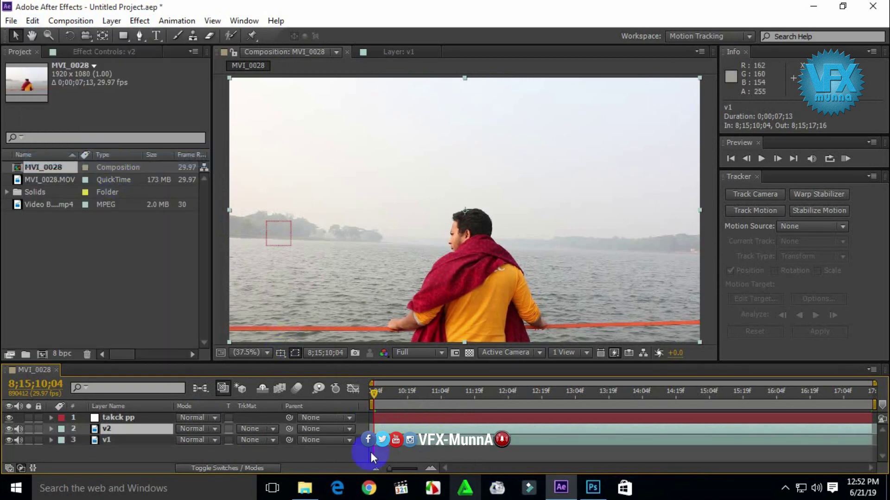
- Apply the Black & White effect to the v2 layer and set its Reds to -200
{"action": "left_click", "coordinate": [140, 21]}
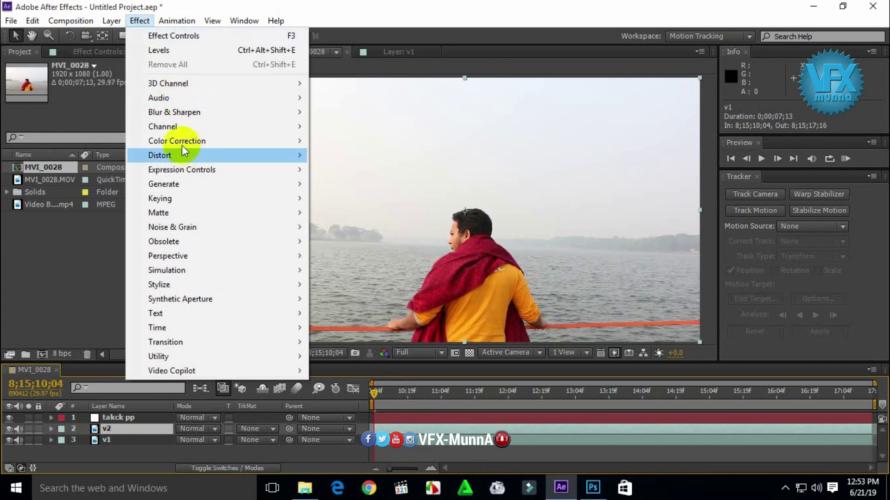
{"action": "mouse_move", "coordinate": [181, 142]}
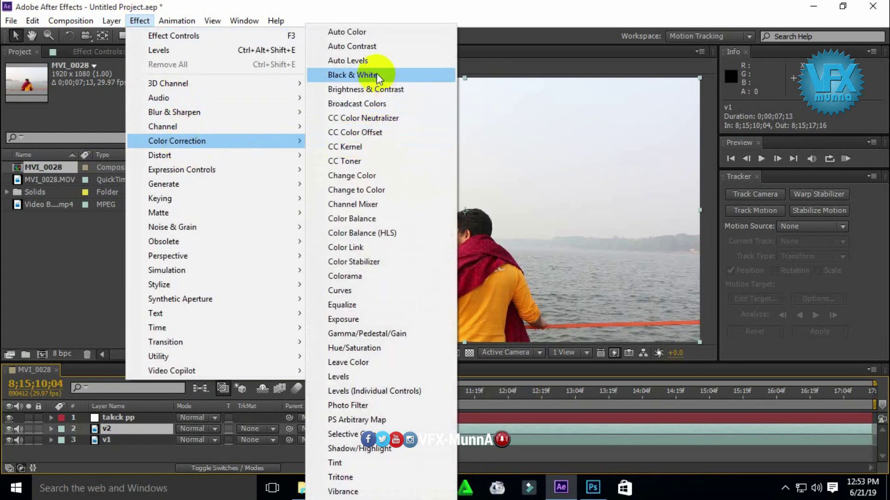
{"action": "left_click", "coordinate": [377, 76]}
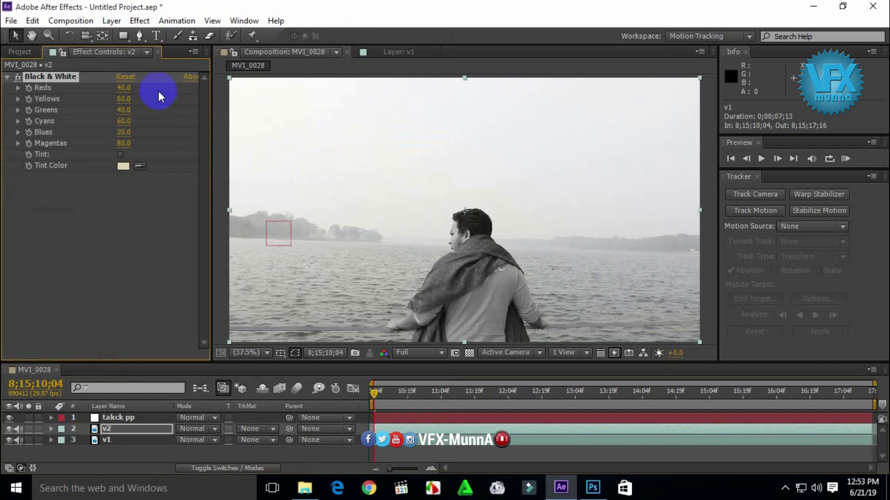
{"action": "left_click_drag", "start_coordinate": [127, 92], "coordinate": [10, 90]}
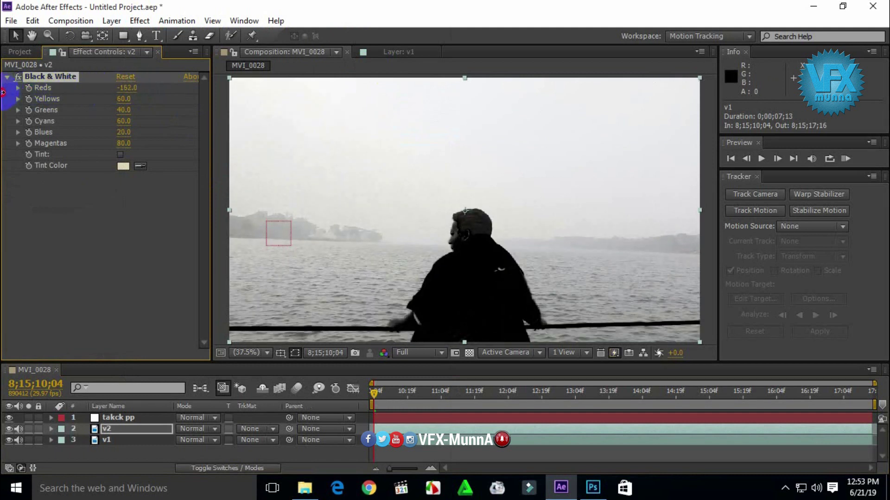
{"action": "left_click_drag", "start_coordinate": [133, 93], "coordinate": [7, 93]}
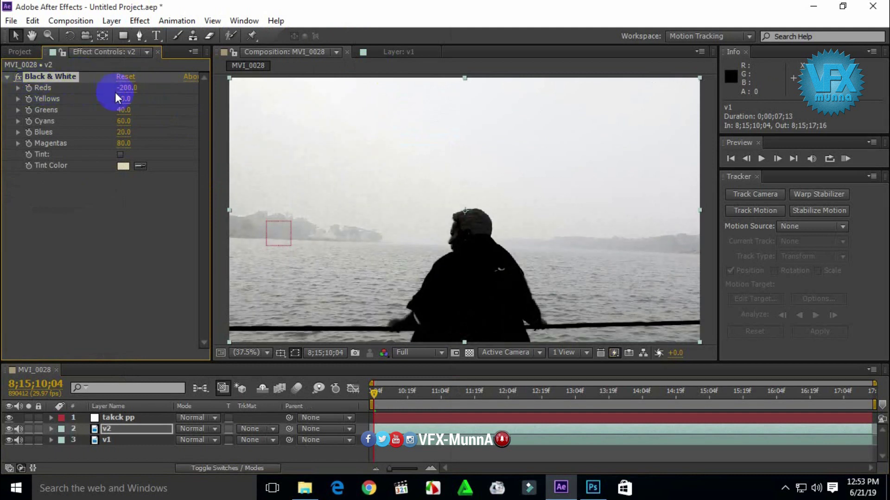
- Apply a Levels effect to v2 with Input Black 119.8 and Input White 193.8
{"action": "left_click", "coordinate": [147, 21]}
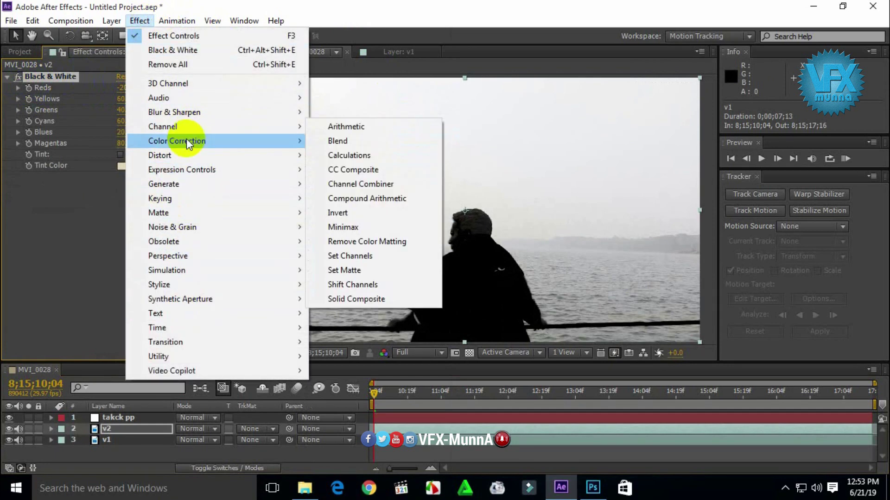
{"action": "mouse_move", "coordinate": [254, 141]}
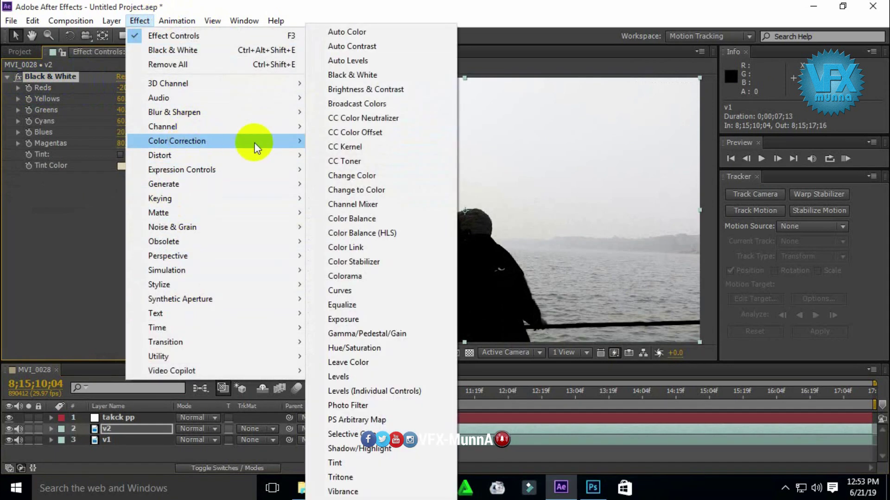
{"action": "left_click", "coordinate": [346, 376]}
{"action": "left_click_drag", "start_coordinate": [127, 281], "coordinate": [123, 283]}
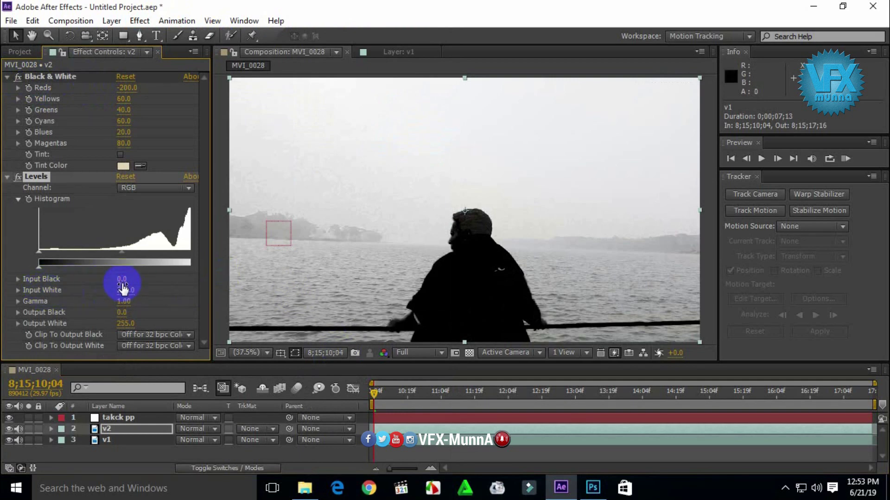
{"action": "mouse_move", "coordinate": [123, 280]}
{"action": "left_mouse_down"}
{"action": "mouse_move", "coordinate": [155, 278]}
{"action": "mouse_move", "coordinate": [125, 299]}
{"action": "mouse_move", "coordinate": [109, 292]}
{"action": "mouse_move", "coordinate": [137, 291]}
{"action": "mouse_move", "coordinate": [110, 290]}
{"action": "left_mouse_up"}
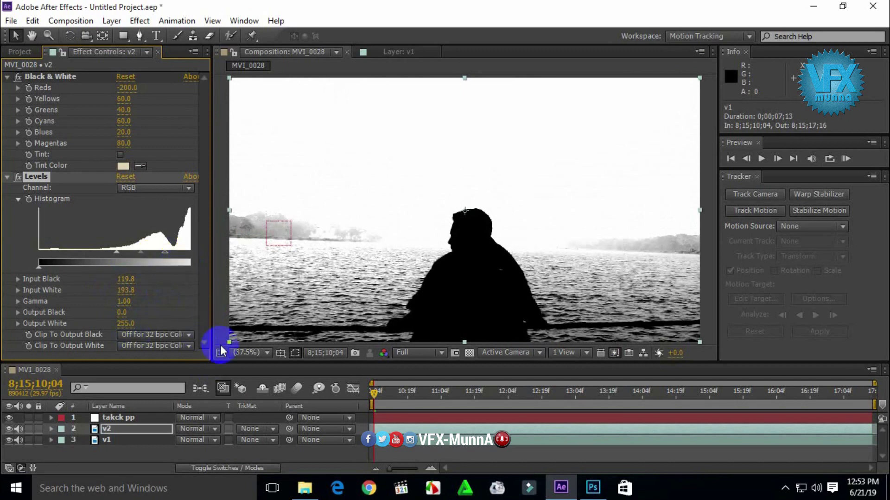
- Add the sunset background video to the composition between the v2 and v1 layers
{"action": "left_click", "coordinate": [18, 53]}
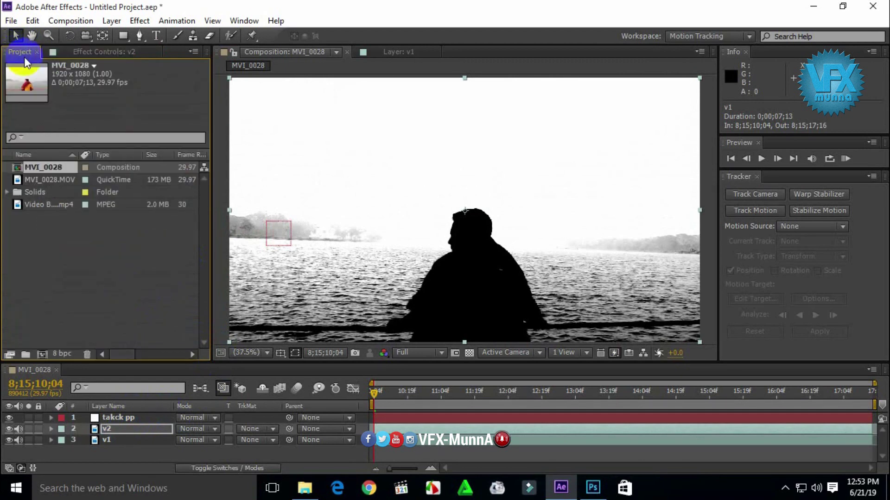
{"action": "left_click", "coordinate": [41, 205]}
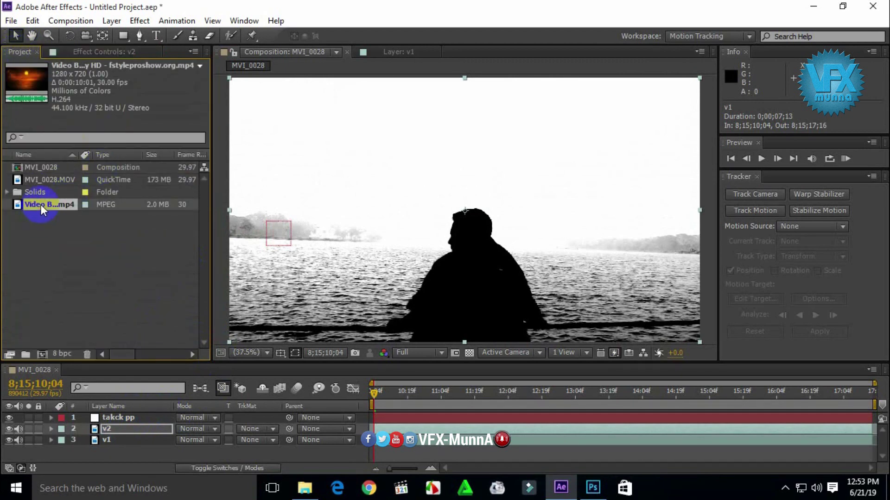
{"action": "left_click_drag", "start_coordinate": [36, 204], "coordinate": [109, 427]}
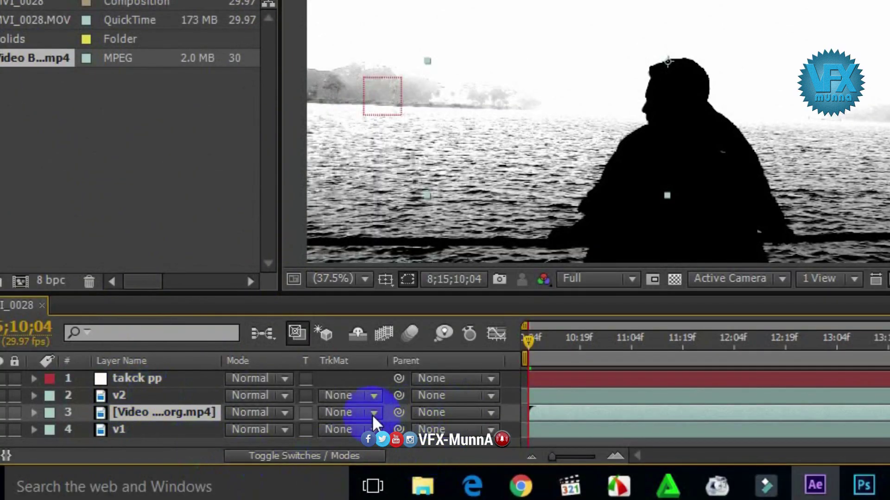
- Set the sunset video's track matte to Luma Matte "v2" and scale the video up to fill the frame
{"action": "left_click", "coordinate": [336, 411]}
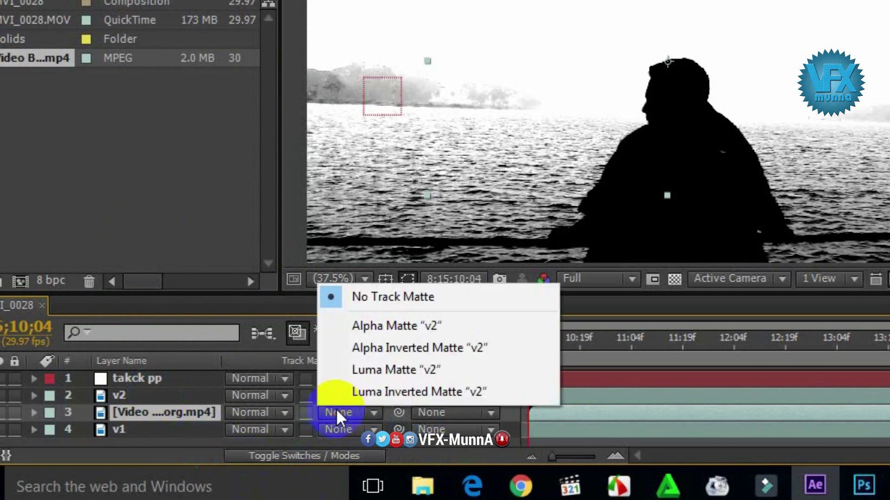
{"action": "left_click", "coordinate": [415, 369]}
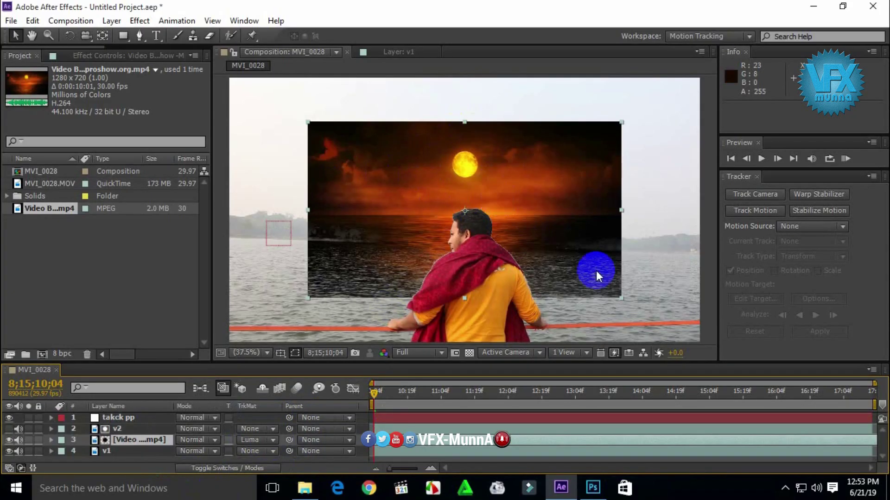
{"action": "left_click_drag", "start_coordinate": [629, 303], "coordinate": [730, 371]}
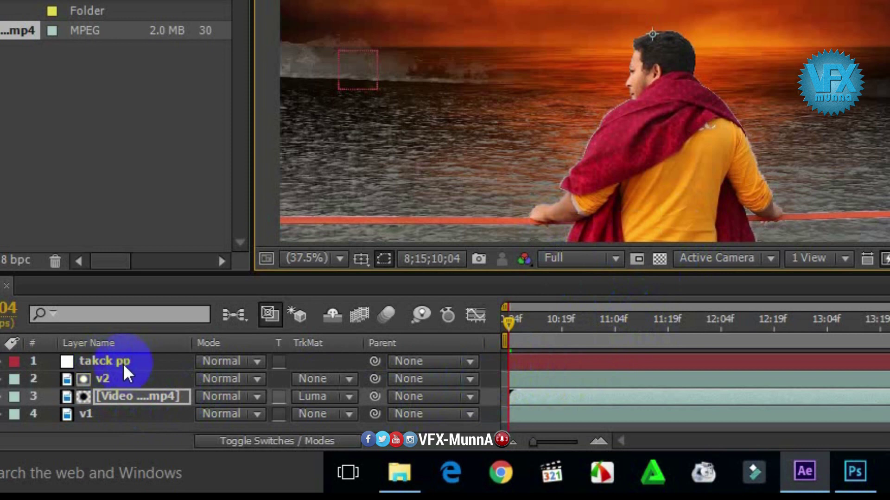
- Parent the sunset video layer to the takck pp null and play back the composite
{"action": "left_click", "coordinate": [373, 397]}
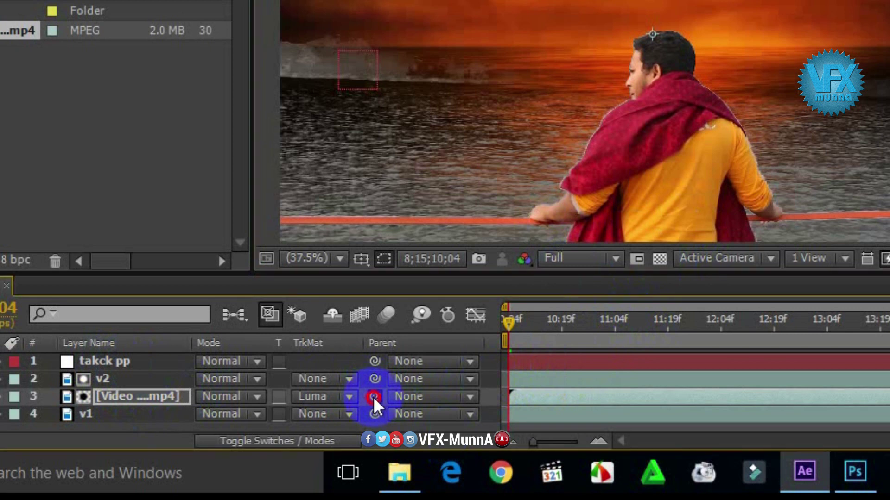
{"action": "left_click_drag", "start_coordinate": [373, 397], "coordinate": [324, 383]}
{"action": "left_click_drag", "start_coordinate": [268, 378], "coordinate": [82, 359]}
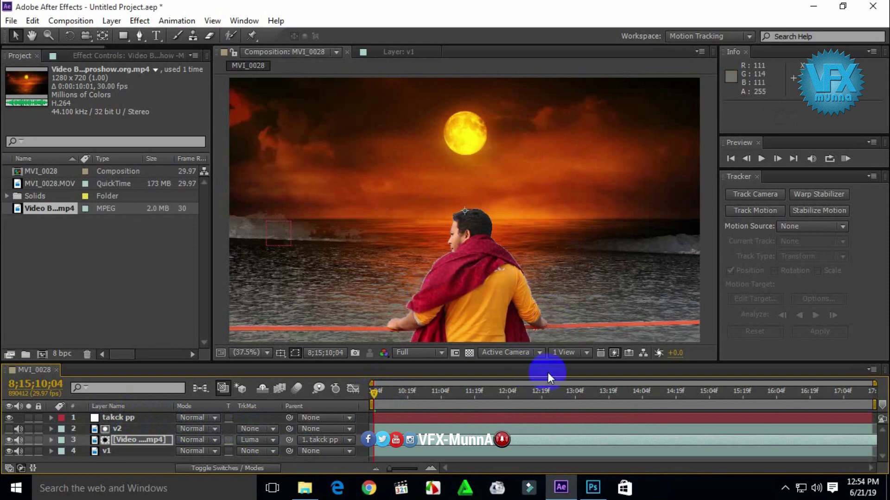
{"action": "key", "text": "space"}
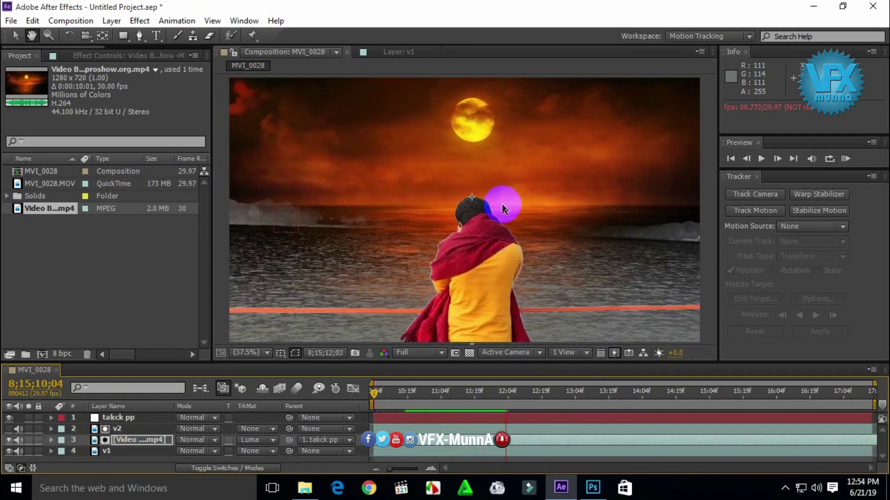
{"action": "key", "text": "space"}
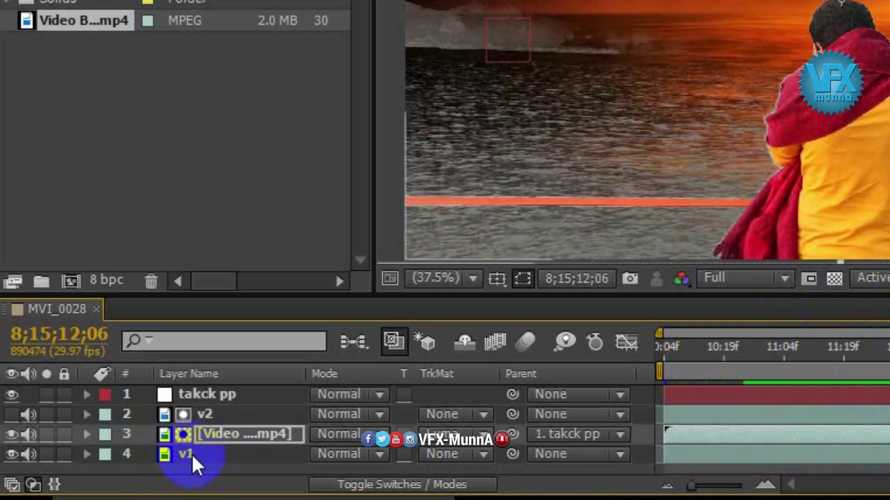
- Apply a Levels effect to v1 with Input Black 168.3, Input White 708.9 and Output Black -30.6
{"action": "left_click", "coordinate": [202, 452]}
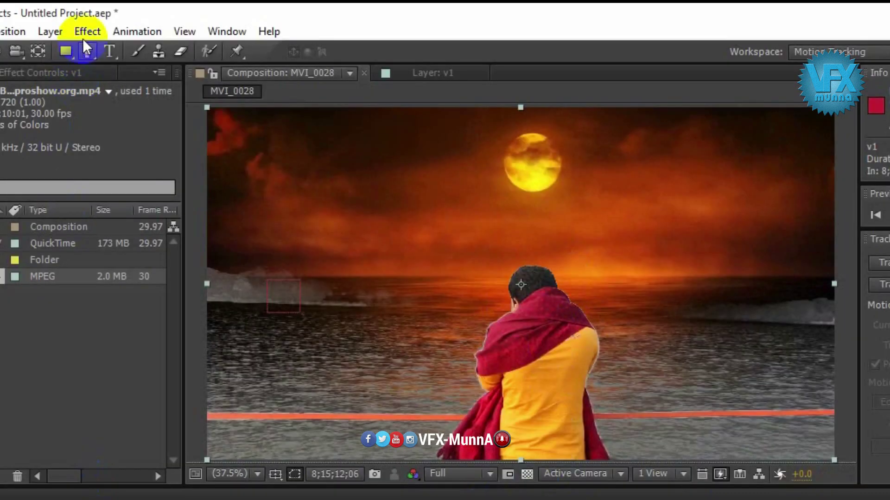
{"action": "left_click", "coordinate": [86, 30]}
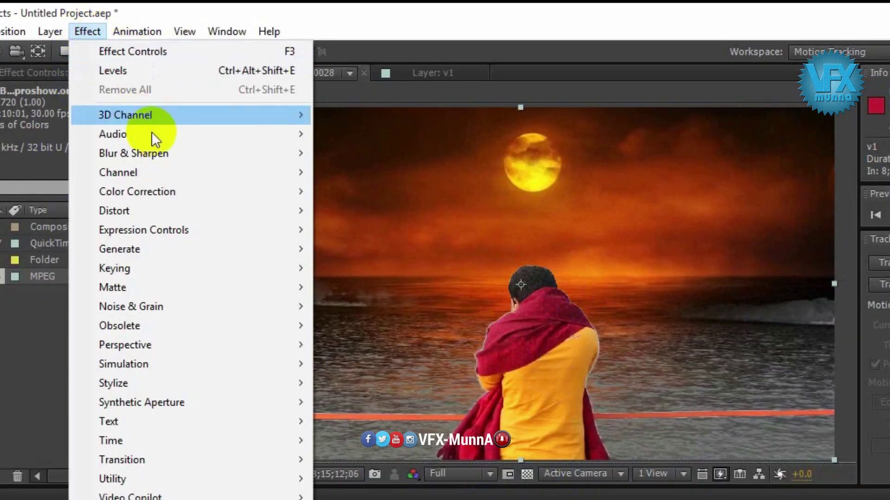
{"action": "mouse_move", "coordinate": [193, 191]}
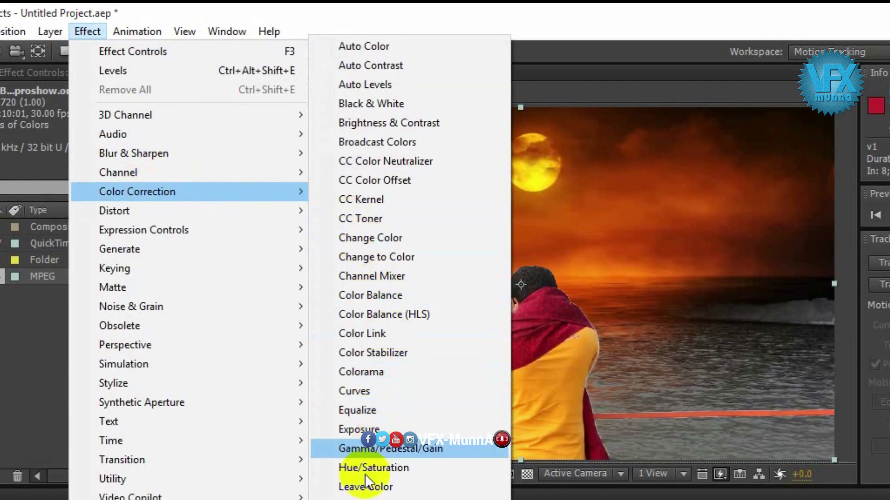
{"action": "left_click", "coordinate": [366, 499]}
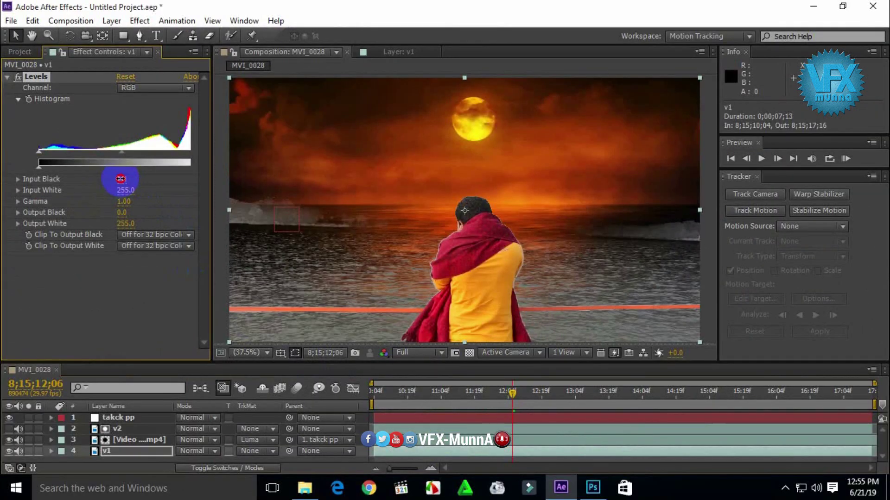
{"action": "left_click_drag", "start_coordinate": [120, 179], "coordinate": [171, 183]}
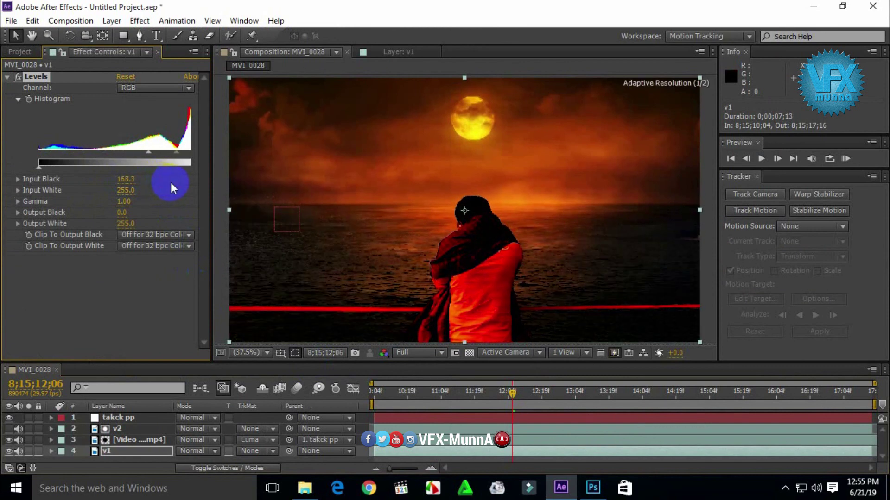
{"action": "left_click_drag", "start_coordinate": [123, 197], "coordinate": [260, 209]}
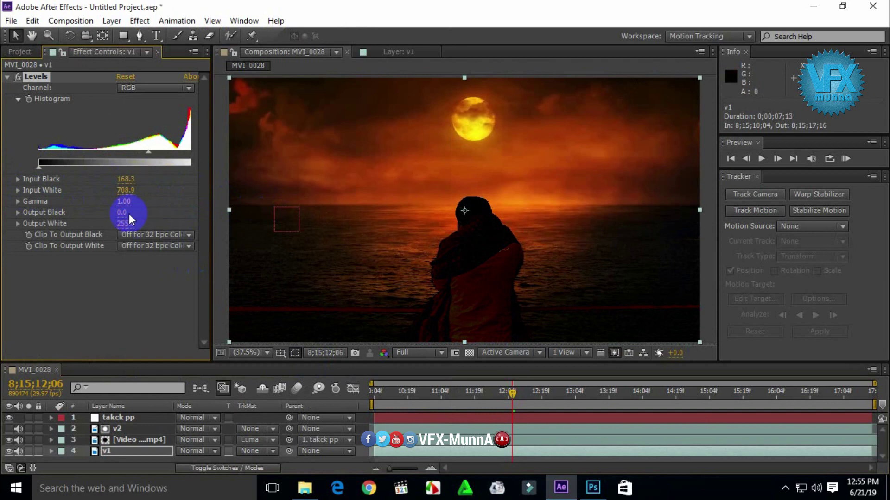
{"action": "mouse_move", "coordinate": [123, 215]}
{"action": "left_mouse_down"}
{"action": "mouse_move", "coordinate": [143, 209]}
{"action": "mouse_move", "coordinate": [101, 214]}
{"action": "mouse_move", "coordinate": [123, 214]}
{"action": "left_mouse_up"}
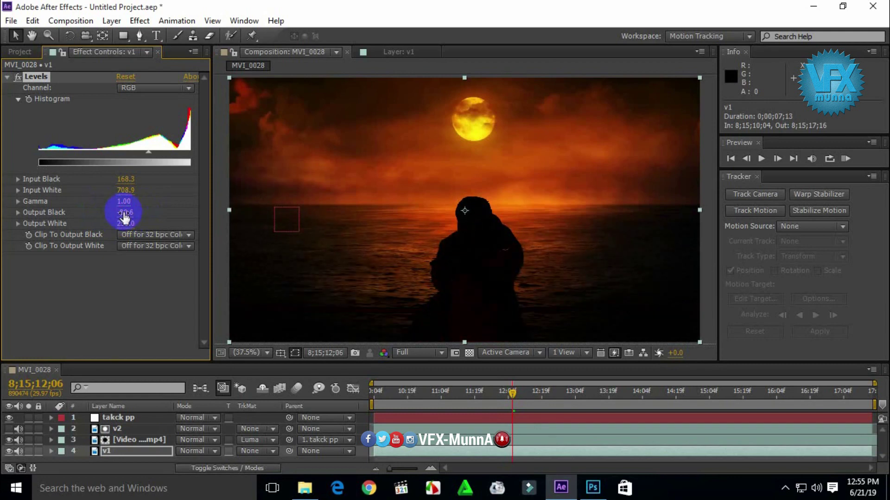
- Lower the preview resolution to Third and play the composite from the start of the clip
{"action": "left_click_drag", "start_coordinate": [396, 405], "coordinate": [368, 405]}
{"action": "left_click", "coordinate": [413, 351]}
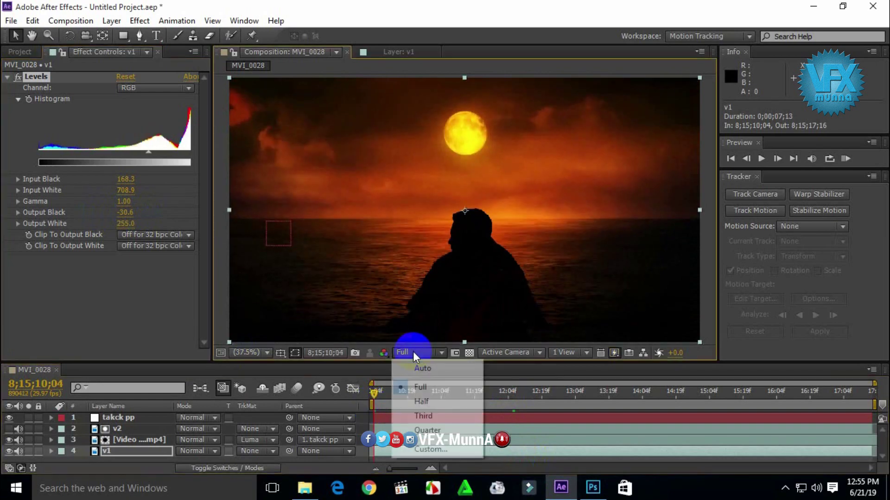
{"action": "left_click", "coordinate": [423, 416]}
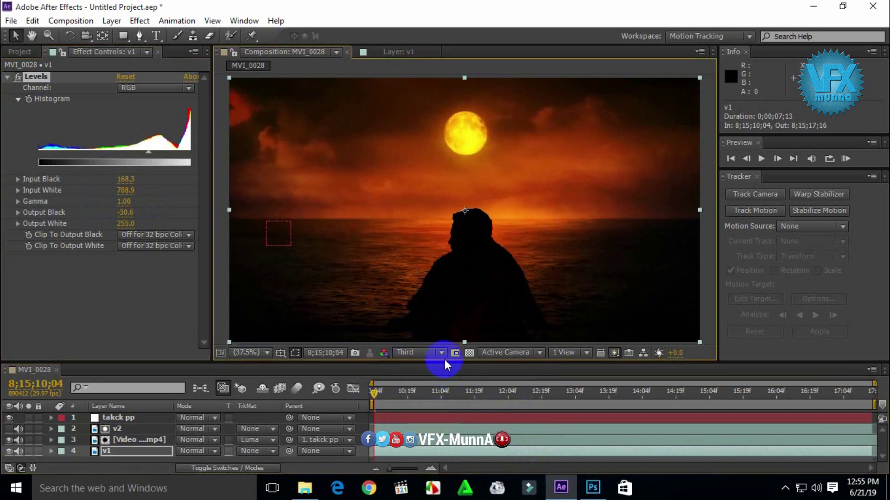
{"action": "left_click_drag", "start_coordinate": [444, 363], "coordinate": [469, 291]}
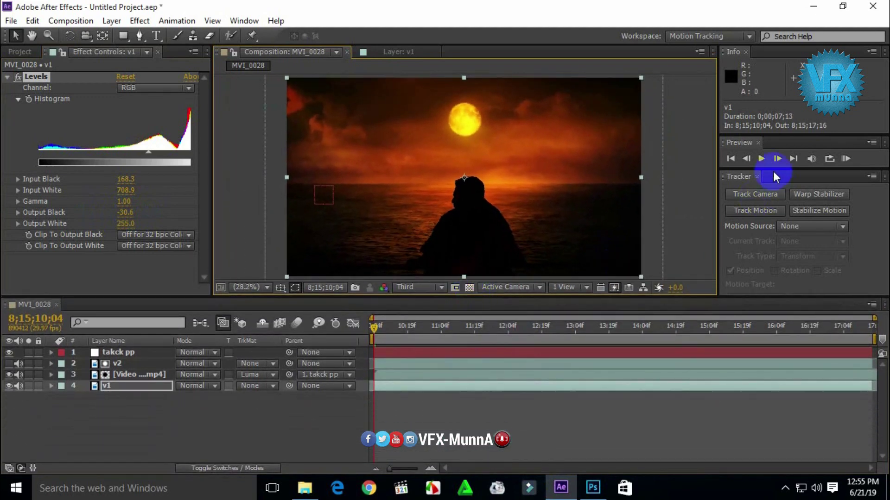
{"action": "left_click", "coordinate": [766, 159]}
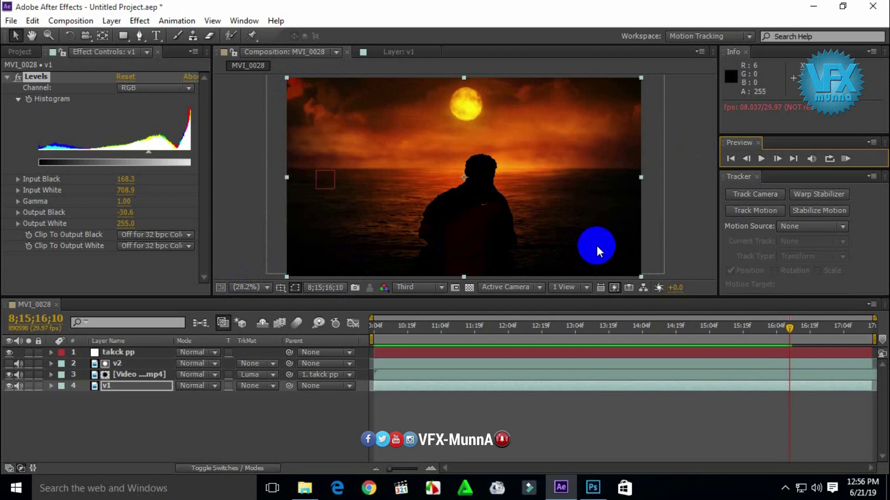
- Import the Cinemascope 2-35-1 Croplines image from the moon light folder into the project
{"action": "left_click", "coordinate": [813, 6]}
{"action": "left_click", "coordinate": [141, 90]}
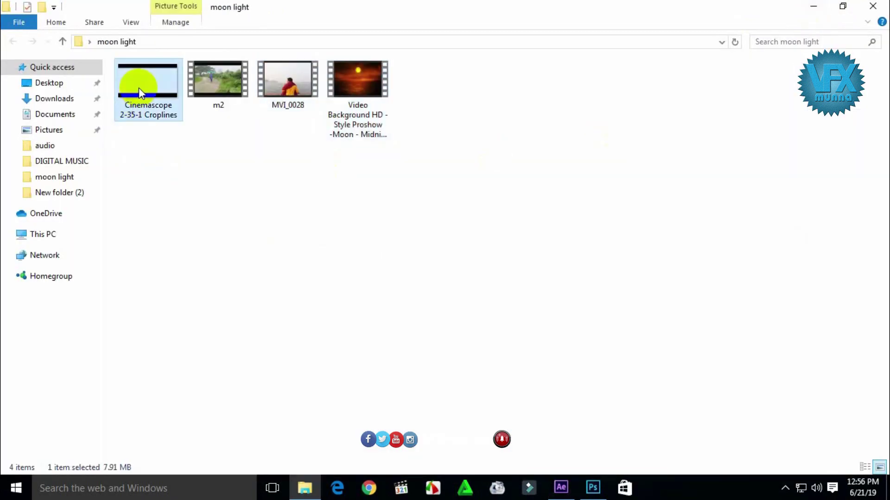
{"action": "left_click_drag", "start_coordinate": [141, 88], "coordinate": [21, 58]}
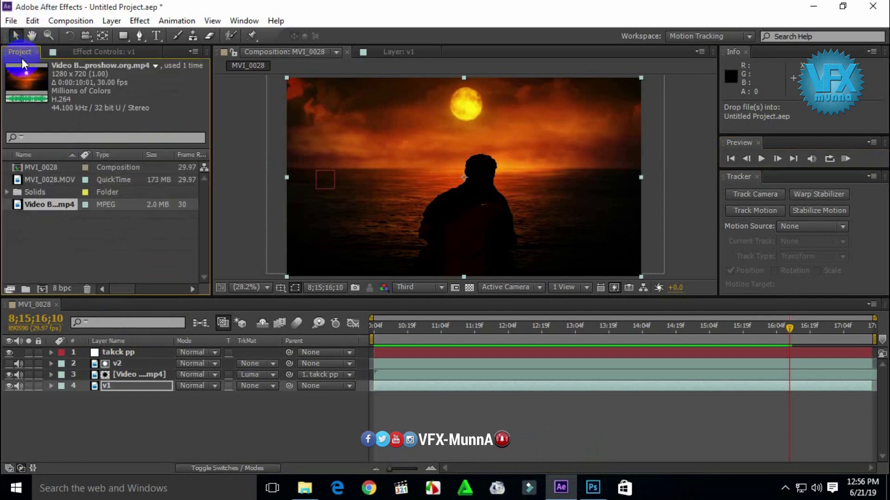
{"action": "left_click", "coordinate": [813, 6]}
{"action": "left_click", "coordinate": [828, 6]}
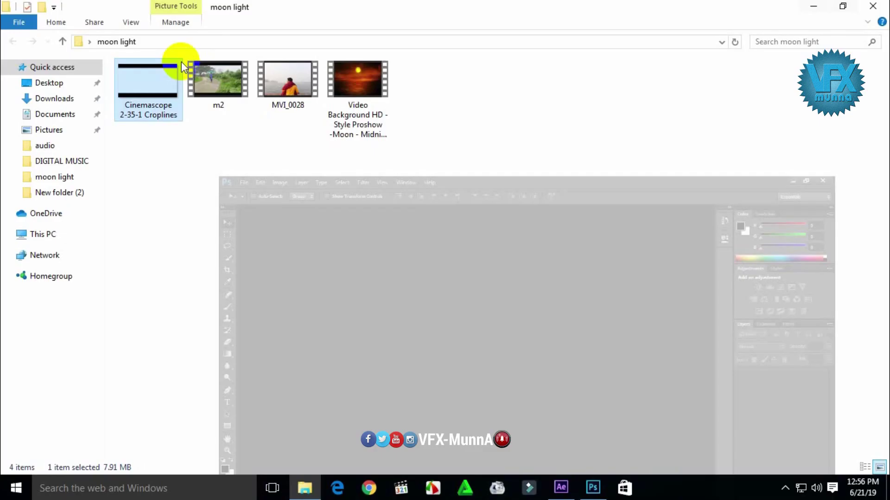
{"action": "left_click_drag", "start_coordinate": [149, 81], "coordinate": [47, 244]}
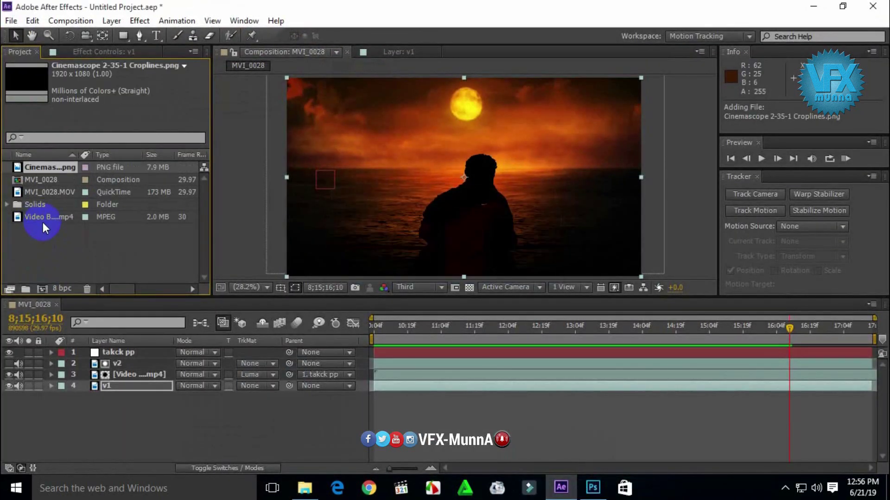
- Place the Cinemascope croplines image above all layers in the composition and scrub back to 8;15;12;25
{"action": "left_click_drag", "start_coordinate": [48, 168], "coordinate": [140, 347]}
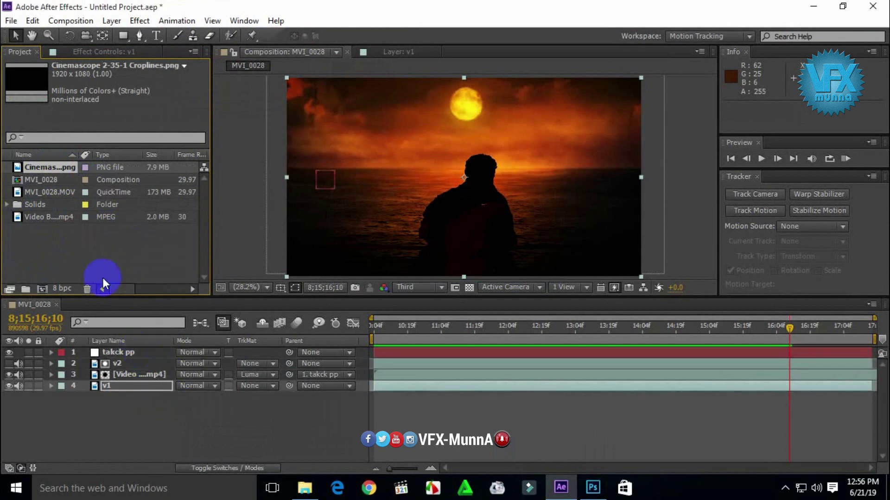
{"action": "left_click_drag", "start_coordinate": [54, 164], "coordinate": [115, 352]}
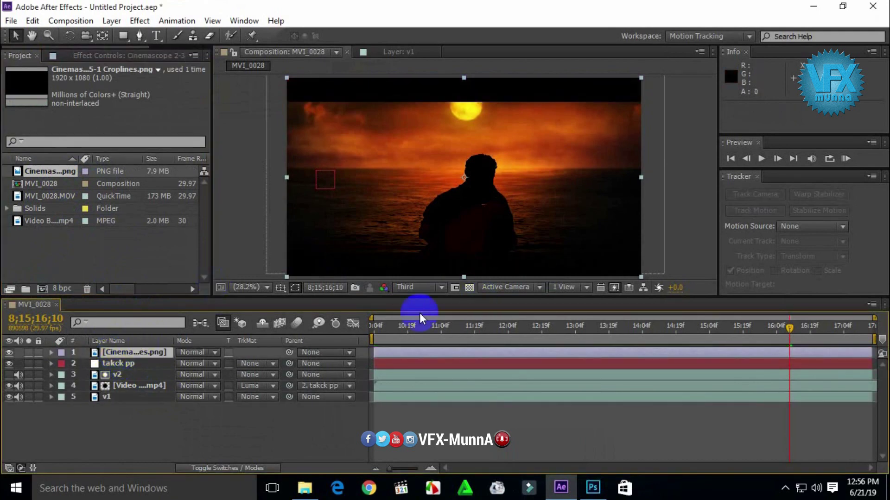
{"action": "left_click_drag", "start_coordinate": [791, 328], "coordinate": [558, 371]}
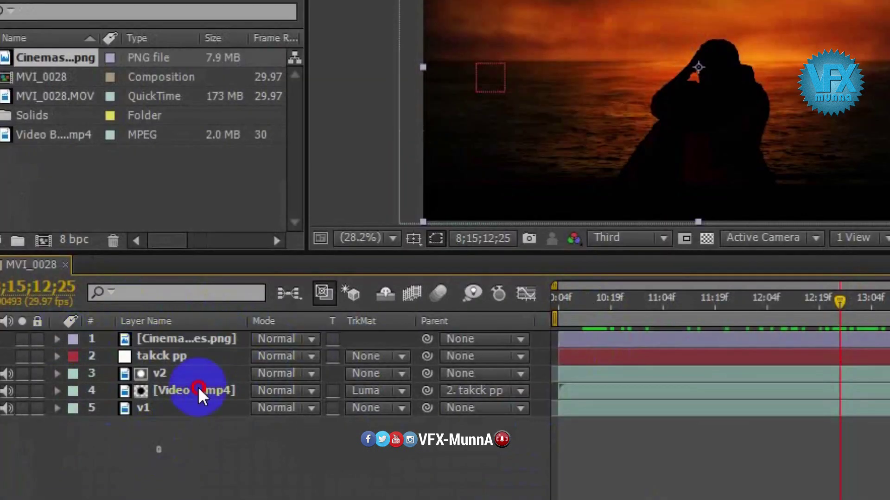
- Pre-compose all five layers into Pre-comp 1, moving all attributes into the new composition
{"action": "left_click_drag", "start_coordinate": [119, 425], "coordinate": [161, 353]}
{"action": "left_click_drag", "start_coordinate": [229, 341], "coordinate": [232, 340]}
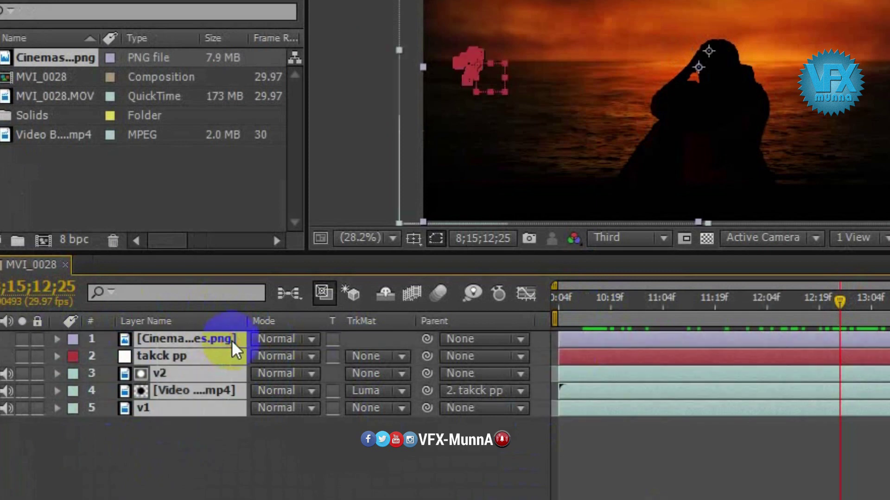
{"action": "right_click", "coordinate": [232, 340]}
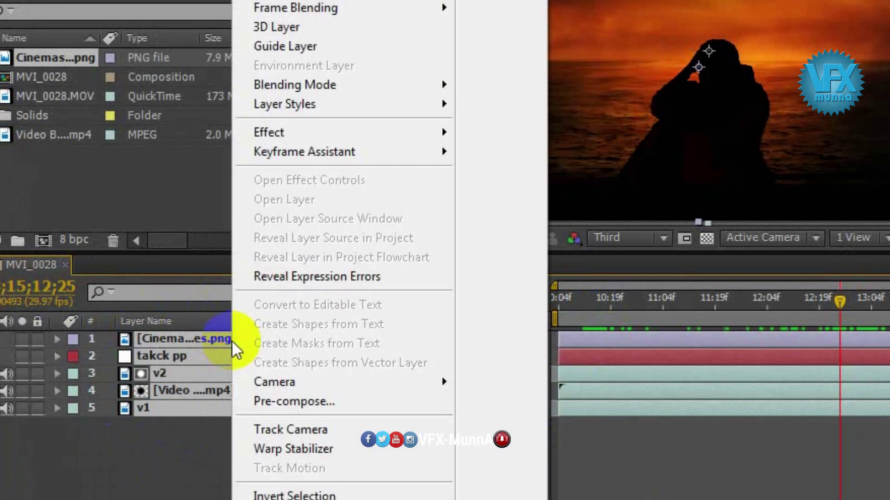
{"action": "left_click", "coordinate": [313, 406]}
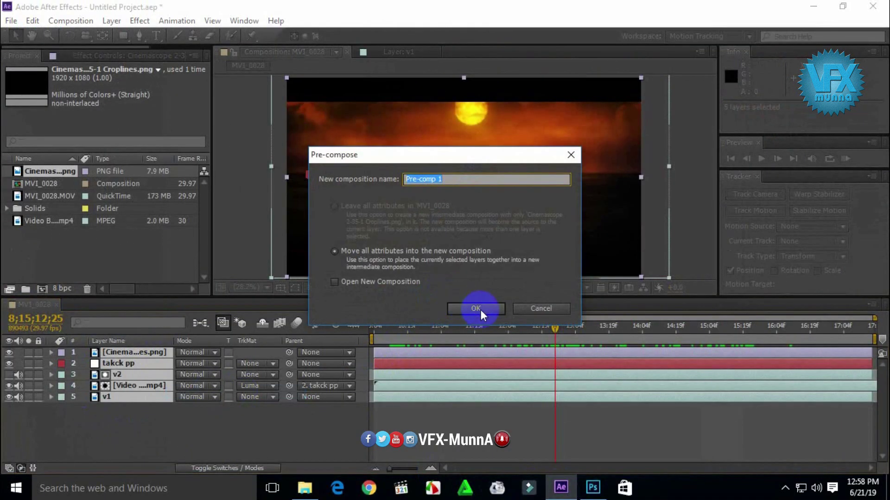
{"action": "left_click", "coordinate": [430, 178]}
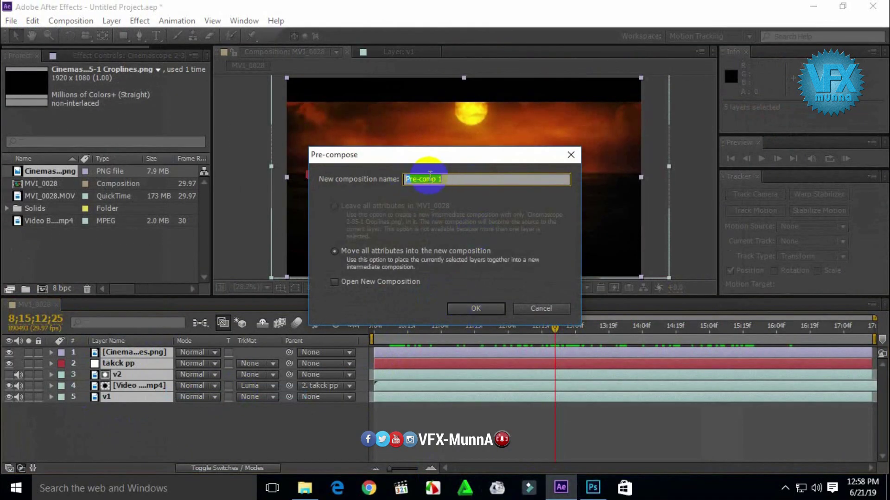
{"action": "left_click", "coordinate": [485, 310]}
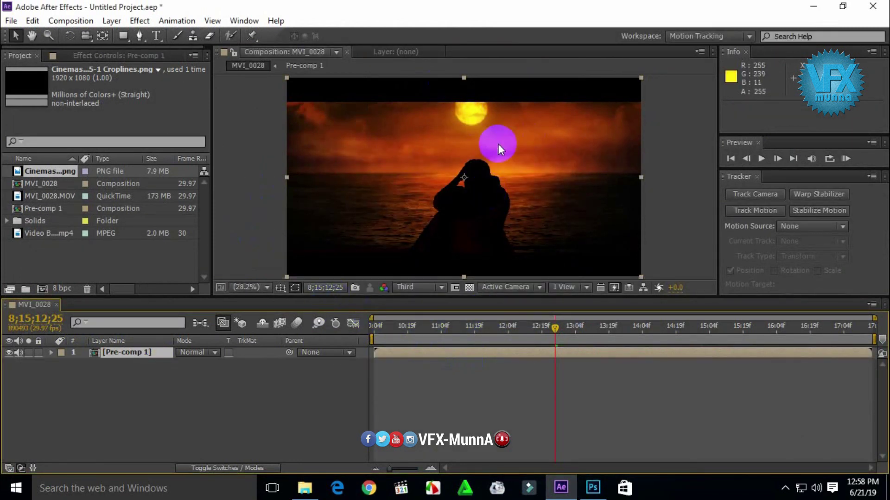
- Send the MVI_0028 composition to the render queue
{"action": "left_click", "coordinate": [77, 23]}
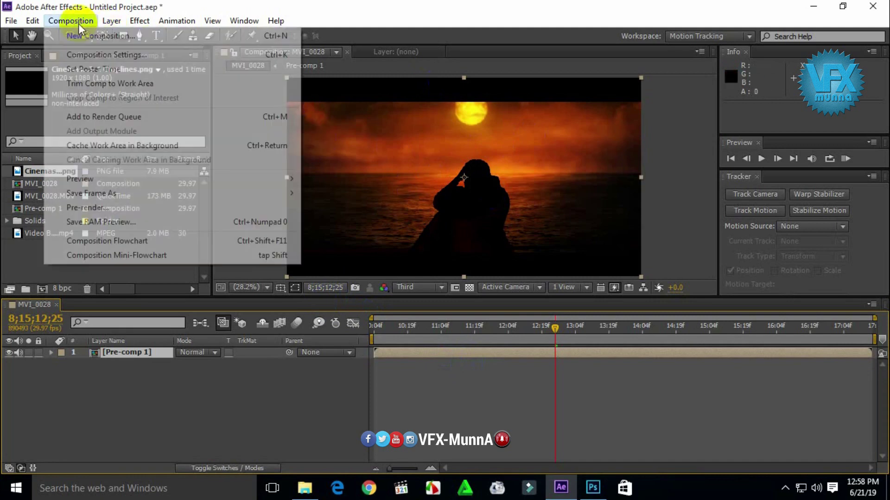
{"action": "left_click", "coordinate": [118, 208]}
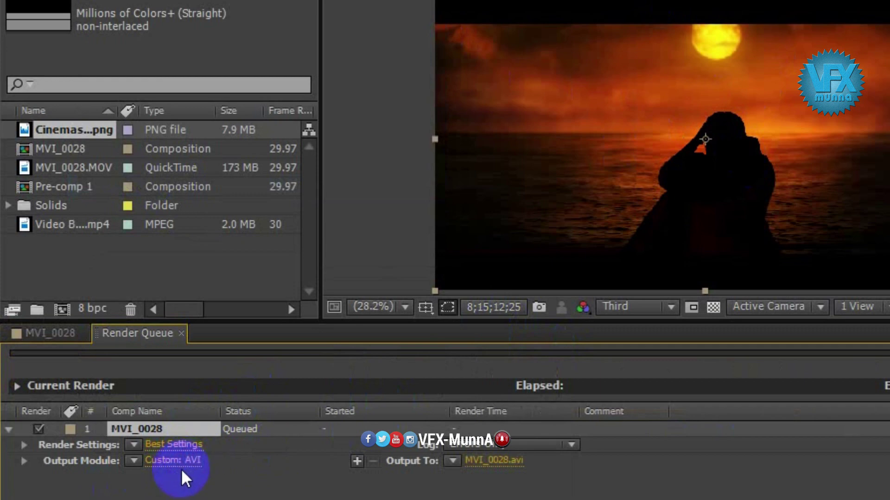
- Enable audio output in the AVI output module settings of the queued MVI_0028 render
{"action": "left_click", "coordinate": [179, 464]}
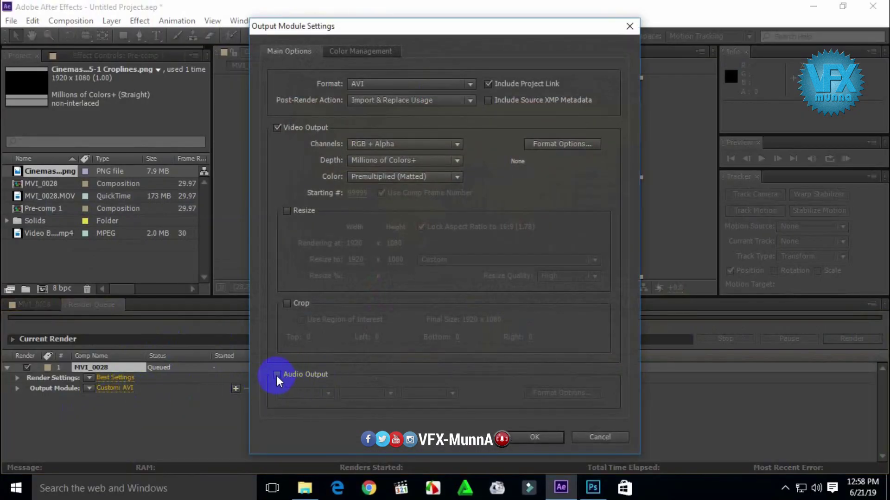
{"action": "left_click", "coordinate": [276, 375]}
{"action": "left_click", "coordinate": [536, 437]}
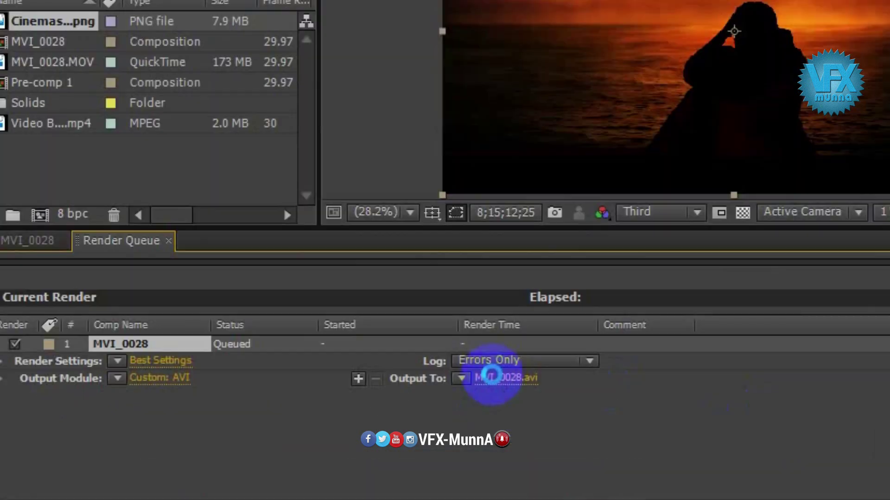
- Set the render's output file to the Desktop with the name moon light1 in AVI format
{"action": "left_click", "coordinate": [318, 389]}
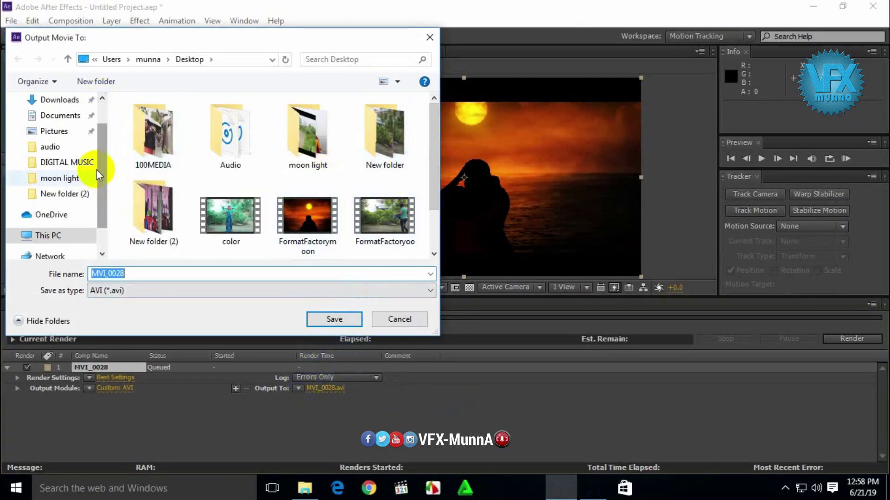
{"action": "scroll", "coordinate": [102, 167], "scroll_direction": "up", "scroll_amount": 3}
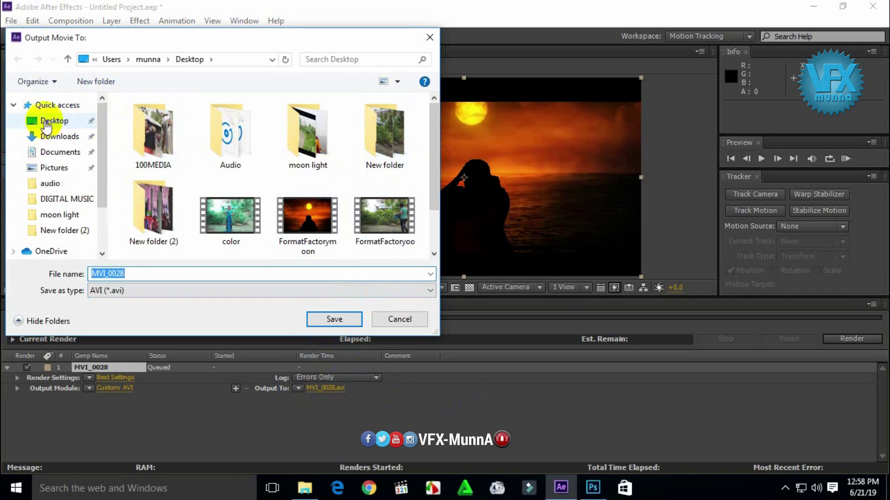
{"action": "left_click", "coordinate": [64, 121]}
{"action": "double_click", "coordinate": [129, 273]}
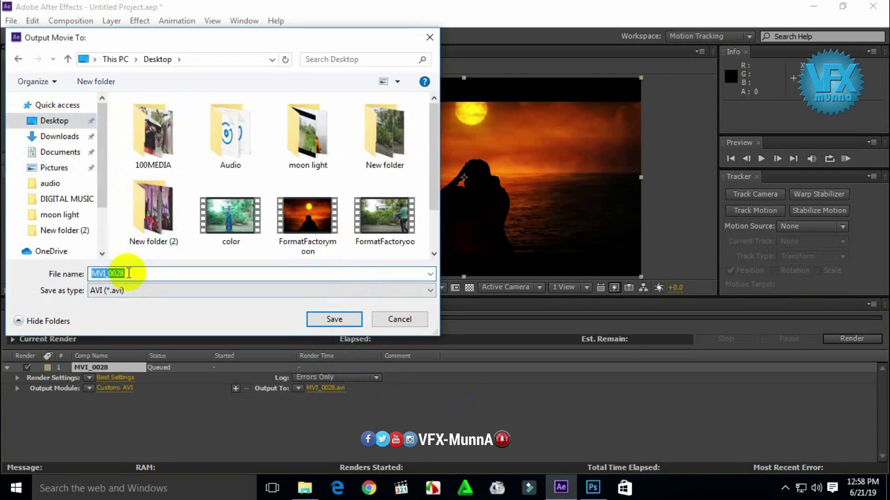
{"action": "type", "text": "moon"}
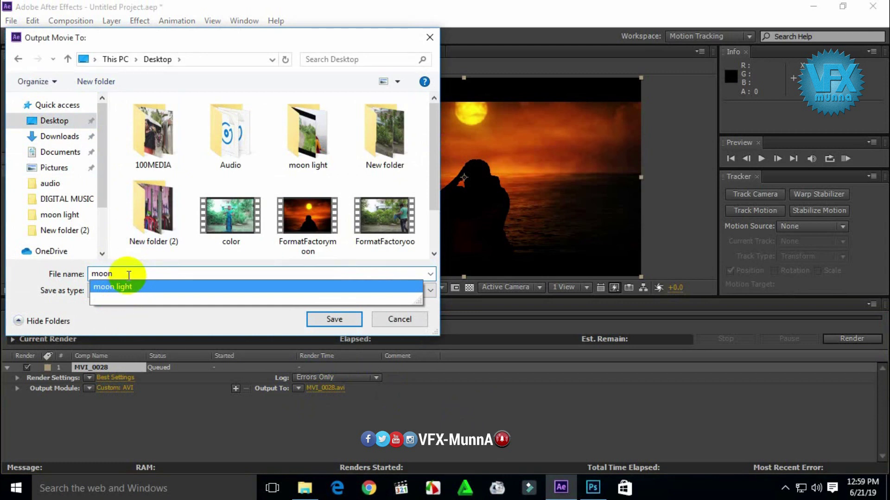
{"action": "left_click", "coordinate": [128, 287]}
{"action": "left_click", "coordinate": [148, 274]}
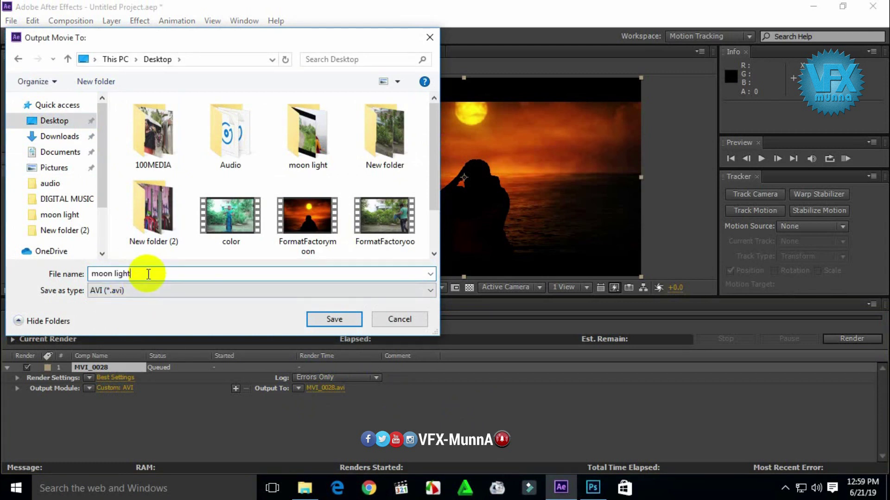
{"action": "type", "text": "a"}
{"action": "key", "text": "BackSpace"}
{"action": "type", "text": "1"}
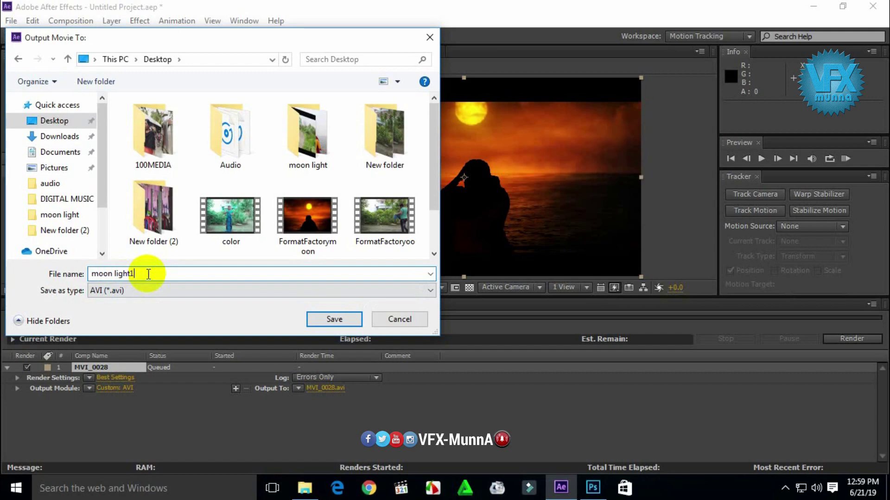
{"action": "left_click", "coordinate": [343, 321]}
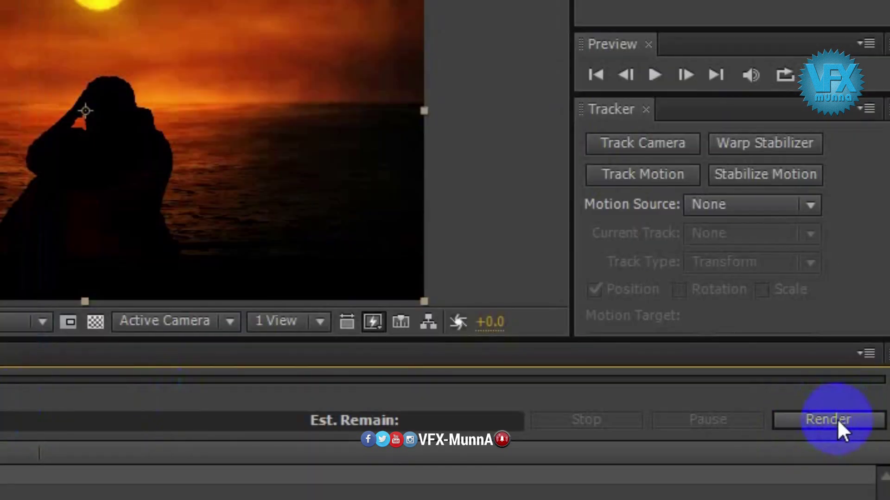
- Start rendering the queued MVI_0028 composition
{"action": "left_click", "coordinate": [838, 420]}
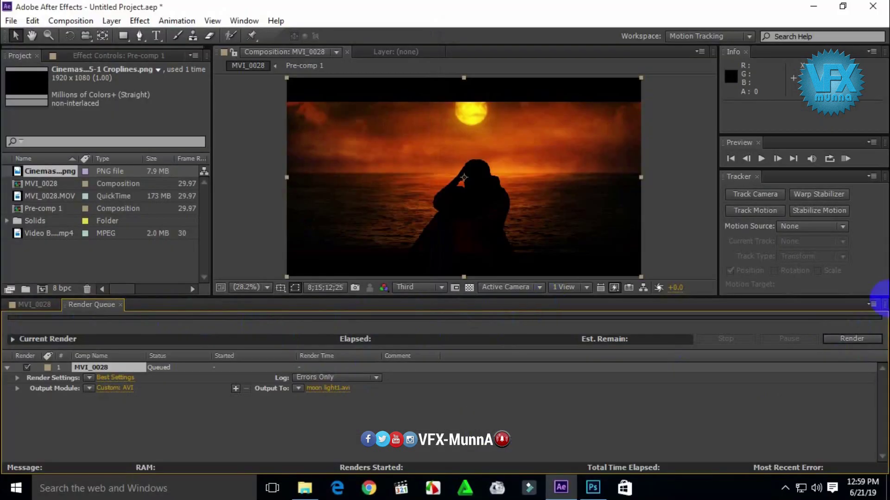
{"action": "left_click", "coordinate": [852, 339]}
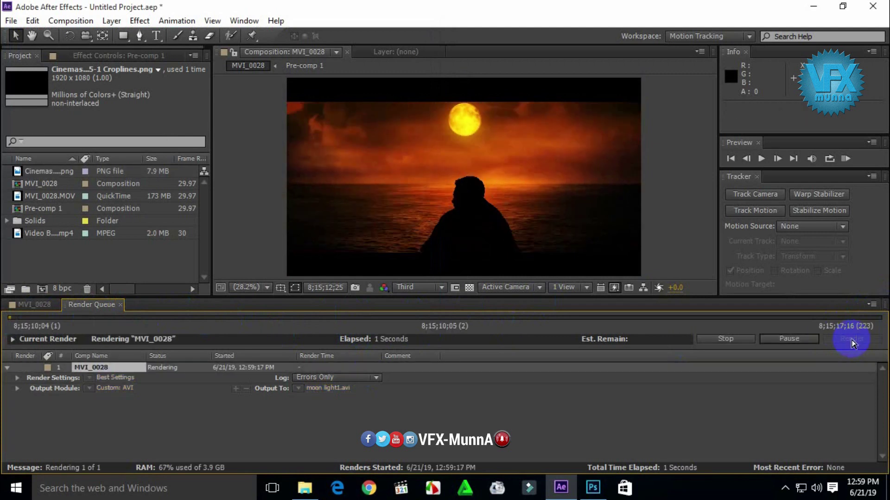